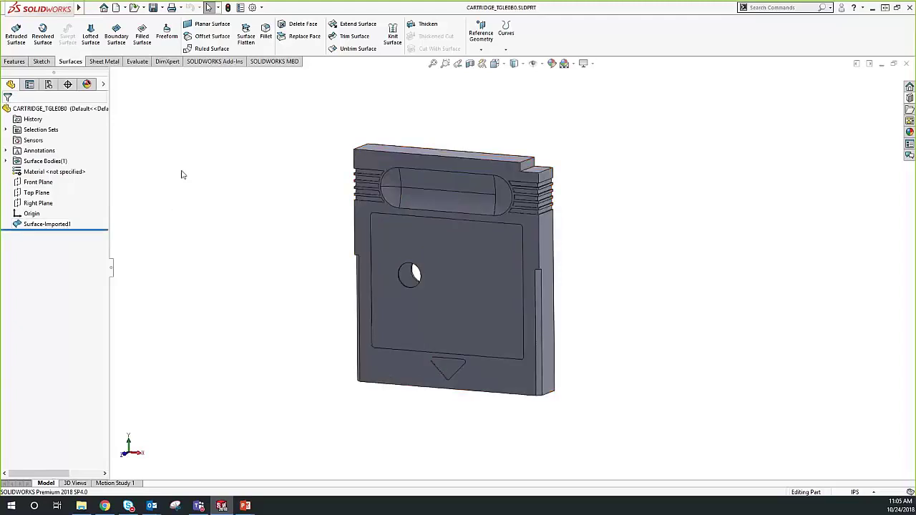
Check the part's solids and surfaces for invalid faces, invalid edges and open surfaces
click(137, 62)
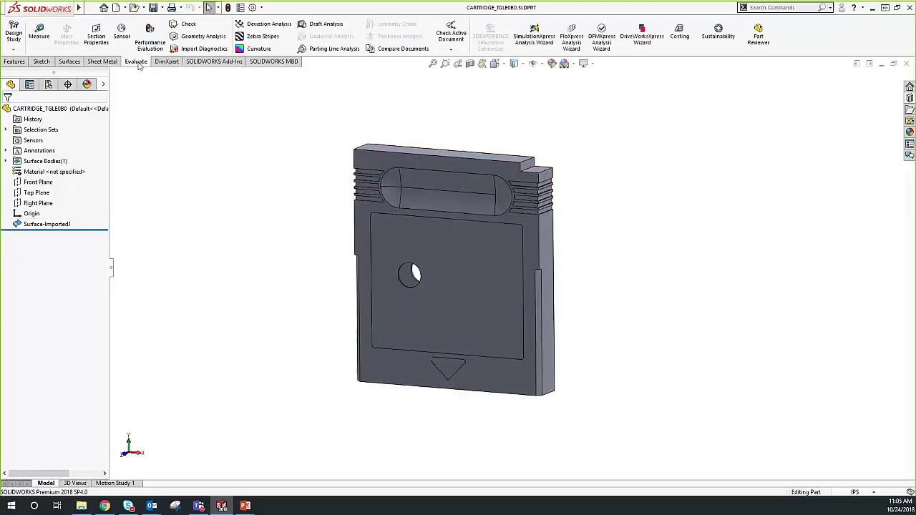
click(190, 27)
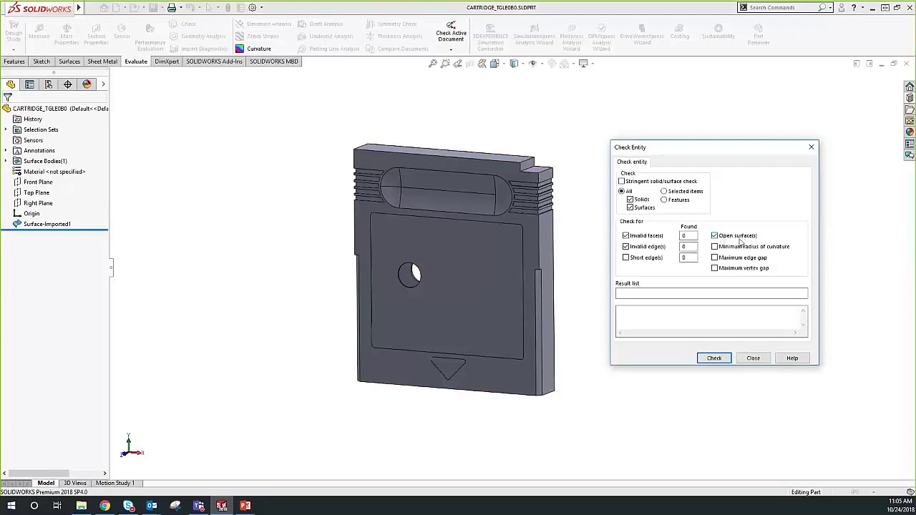
click(713, 358)
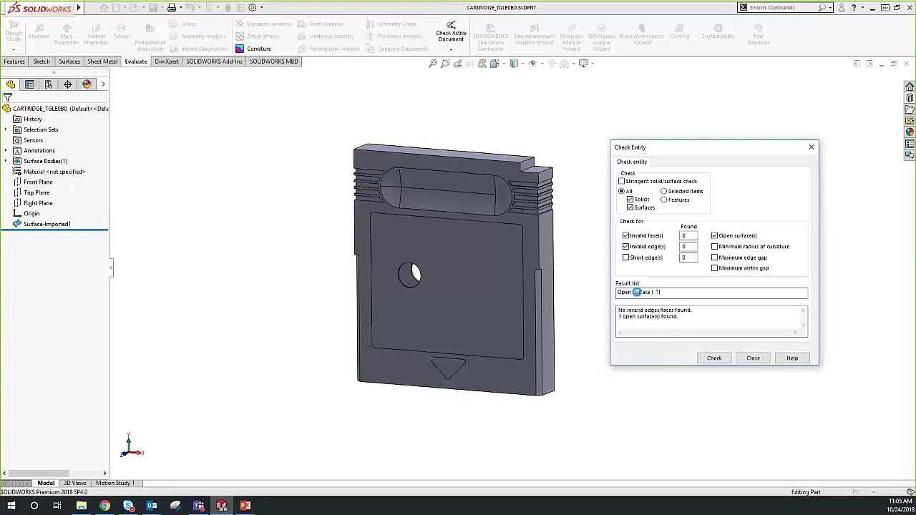
Highlight the open surface from the check results, examine its boundary near the triangle, and close the check
click(636, 292)
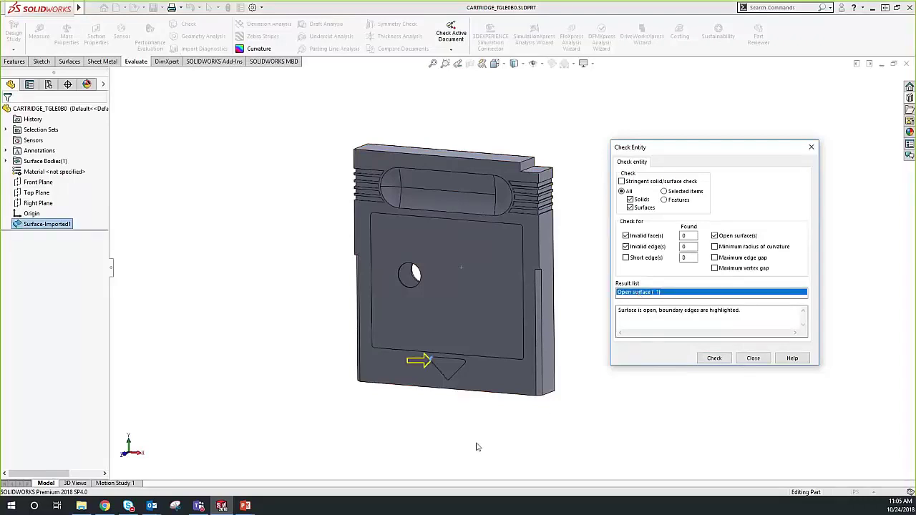
middle_drag(484, 441, 468, 287)
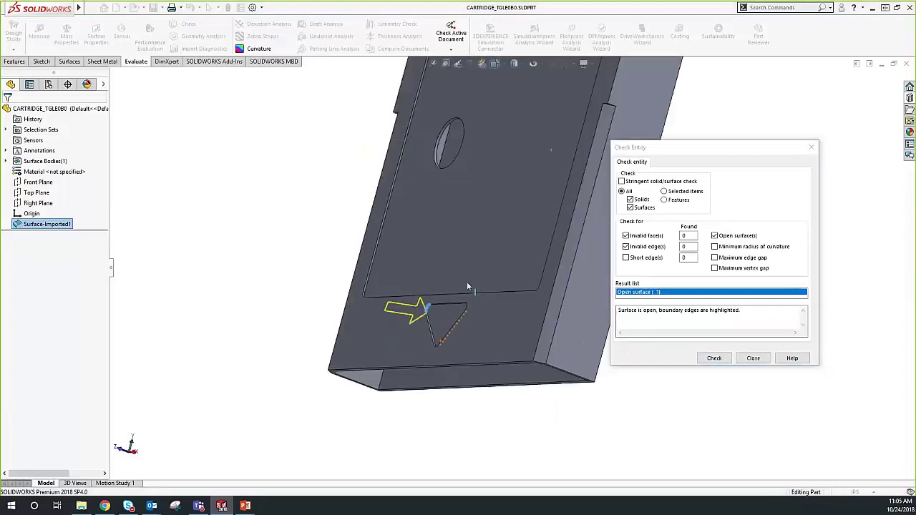
scroll(467, 286, down, 5)
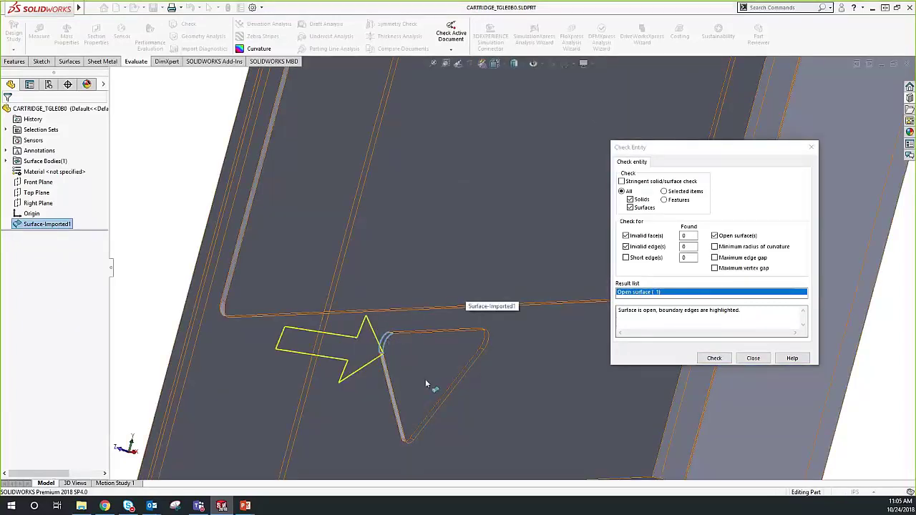
scroll(429, 377, up, 10)
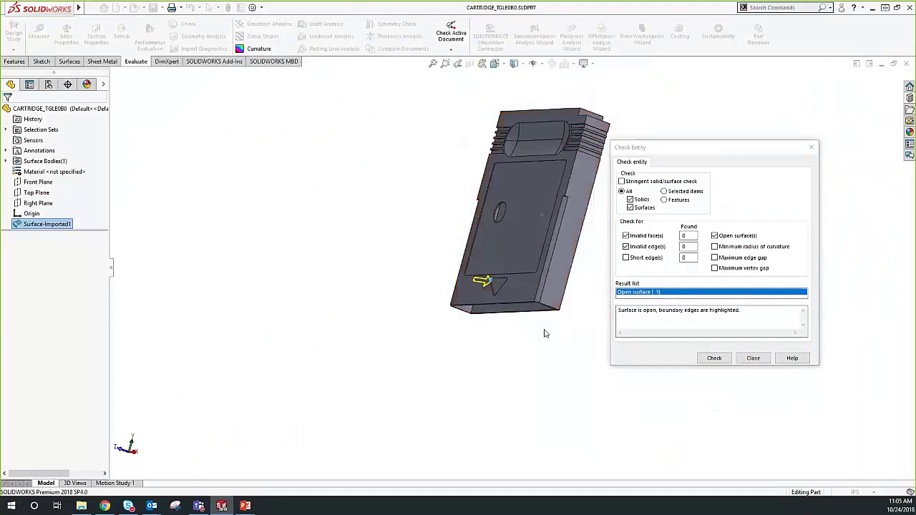
key(ctrl+1)
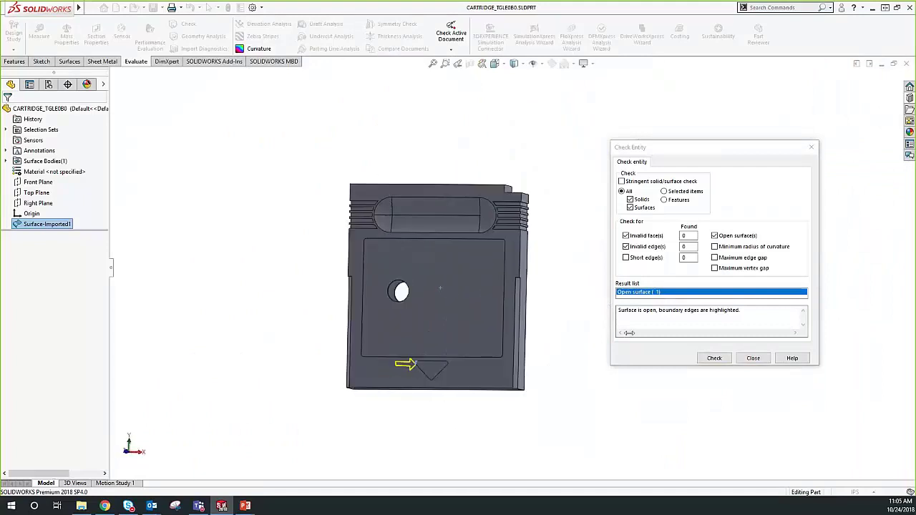
click(811, 147)
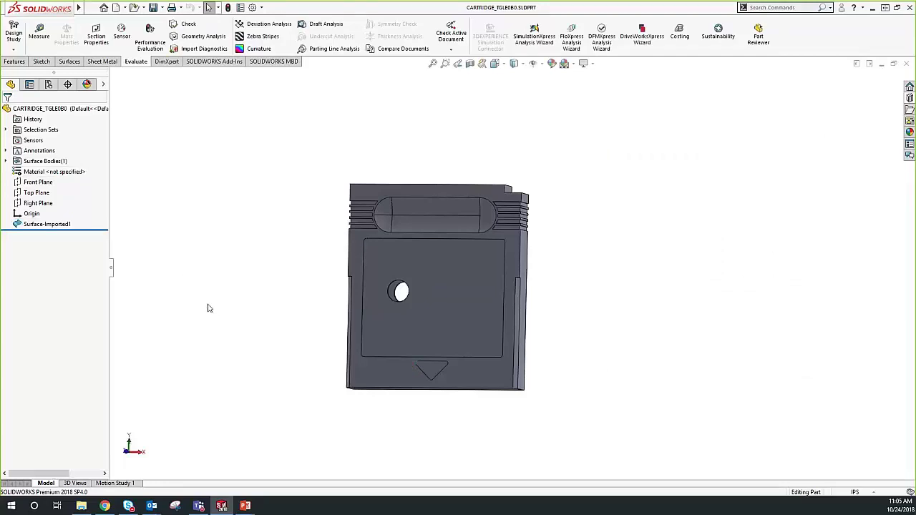
Run Import Diagnostics on Surface-Imported1, attempt to heal all faults, and accept the repair
right_click(45, 229)
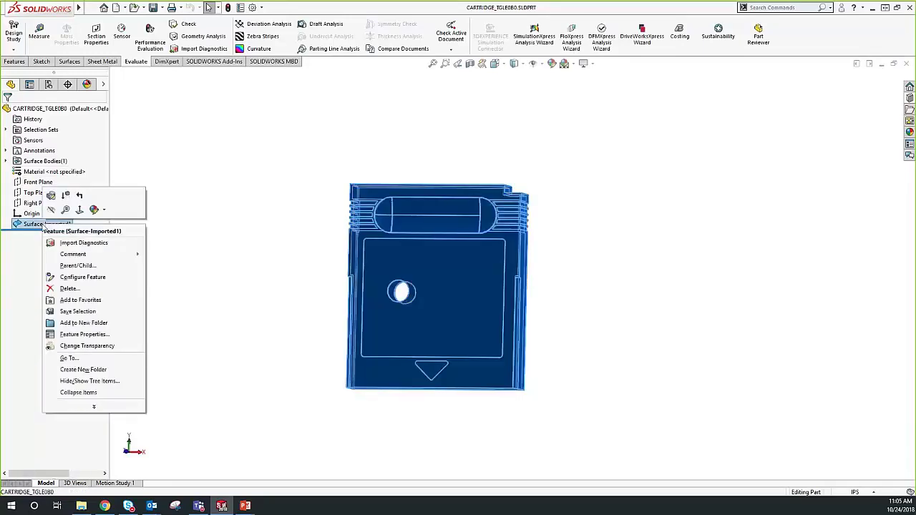
click(83, 243)
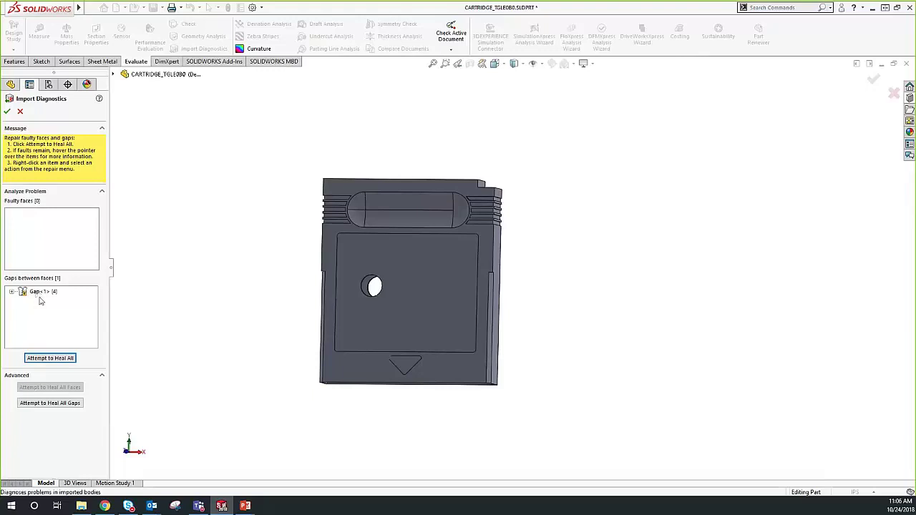
click(48, 360)
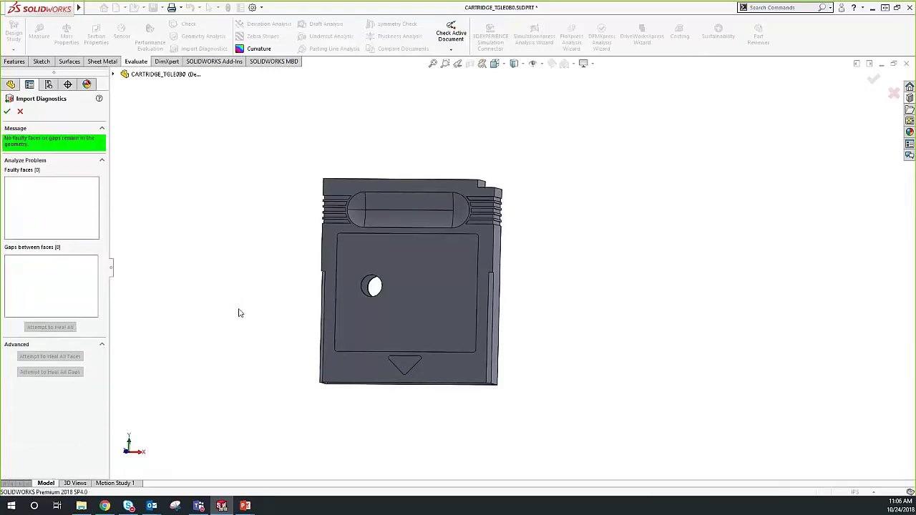
click(7, 113)
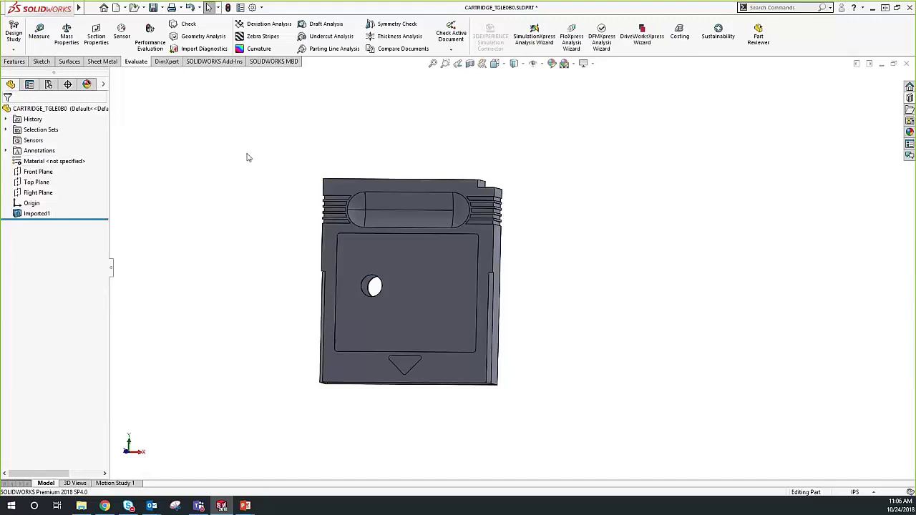
Set the FeatureManager tree options for Solid Bodies and Surface Bodies to Show
click(252, 10)
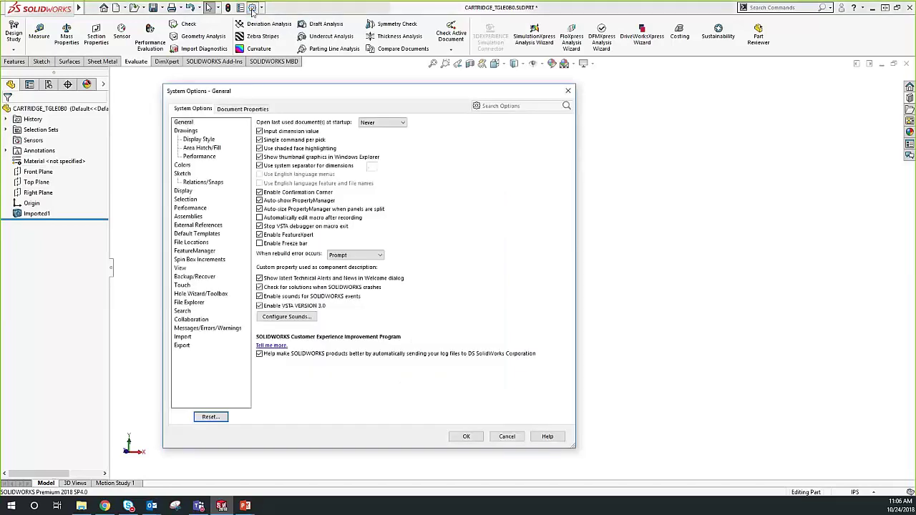
click(190, 252)
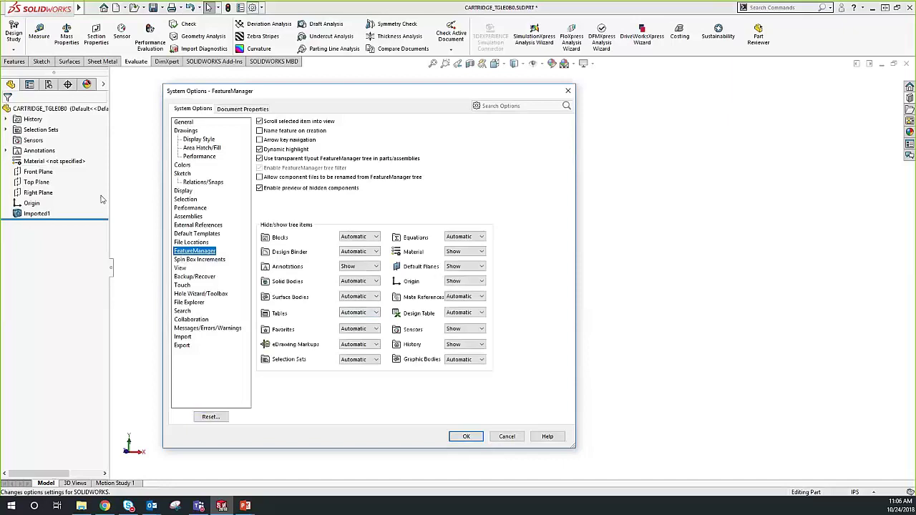
click(354, 284)
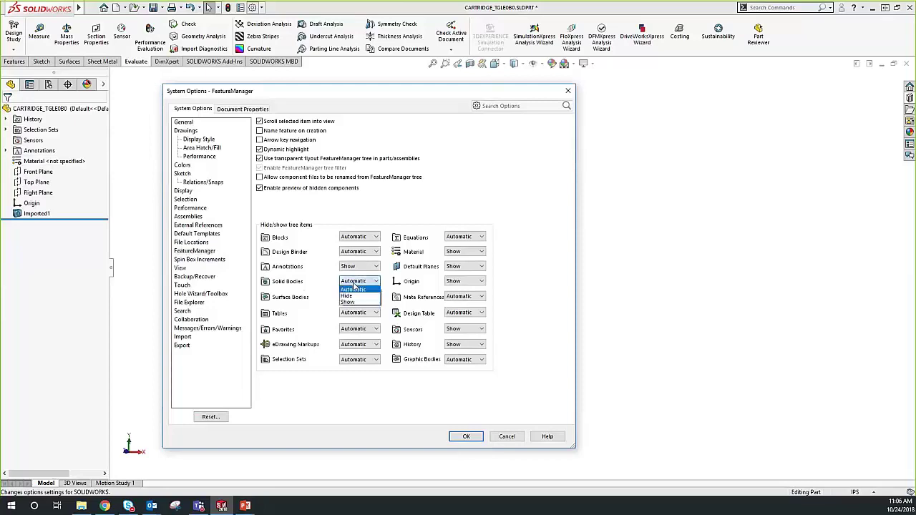
click(349, 302)
click(358, 296)
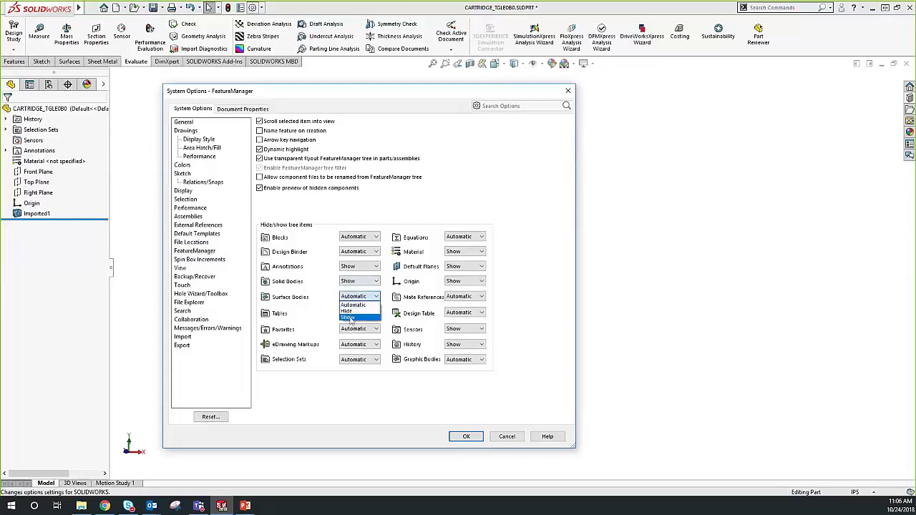
click(349, 317)
click(466, 435)
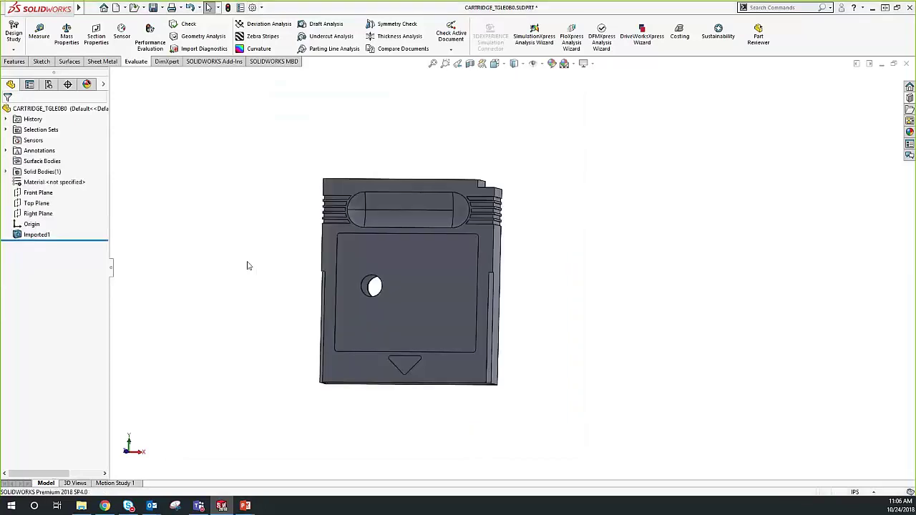
Expand the Solid Bodies folder to view its contents, and undo the Import Diagnostics repair
click(6, 172)
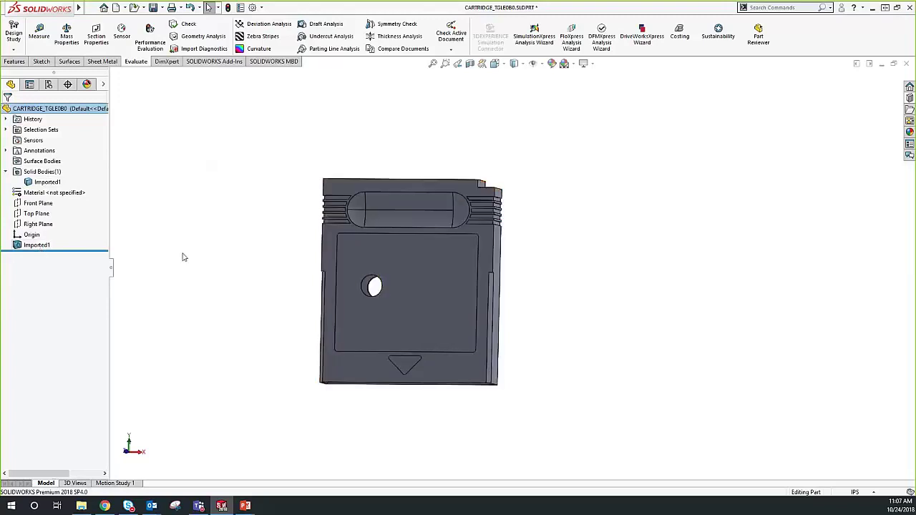
click(190, 7)
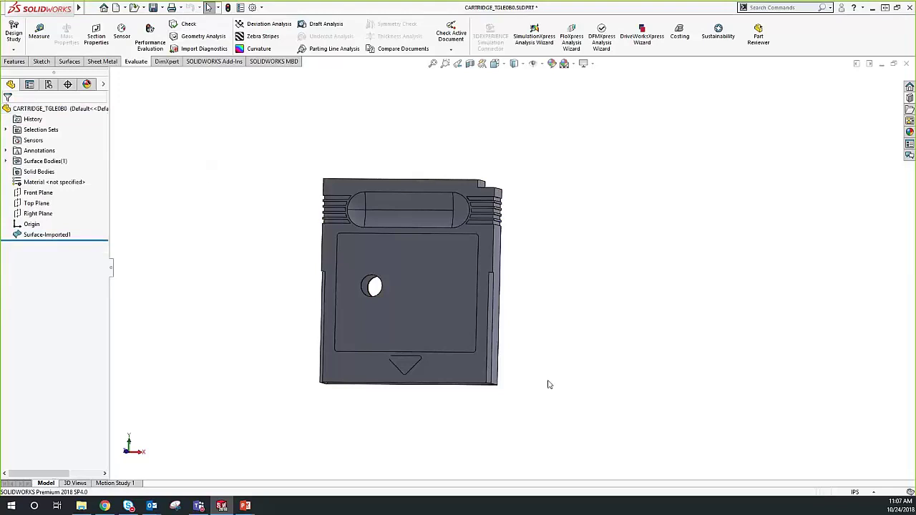
Examine the missing rounded corner face of the triangular recess and the open edges surrounding it
scroll(561, 385, down, 2)
scroll(523, 330, down, 1)
scroll(523, 329, up, 1)
middle_drag(523, 329, 543, 341)
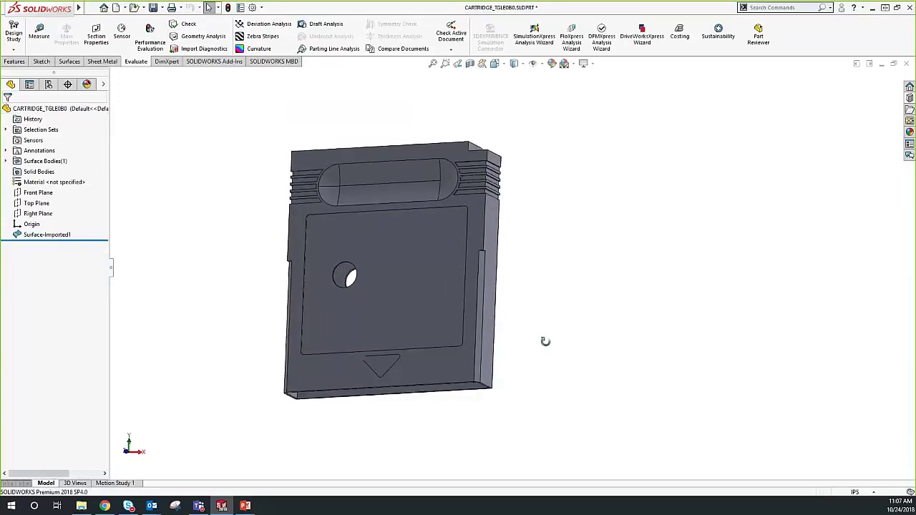
middle_drag(385, 365, 355, 362)
scroll(343, 403, down, 3)
scroll(380, 364, down, 3)
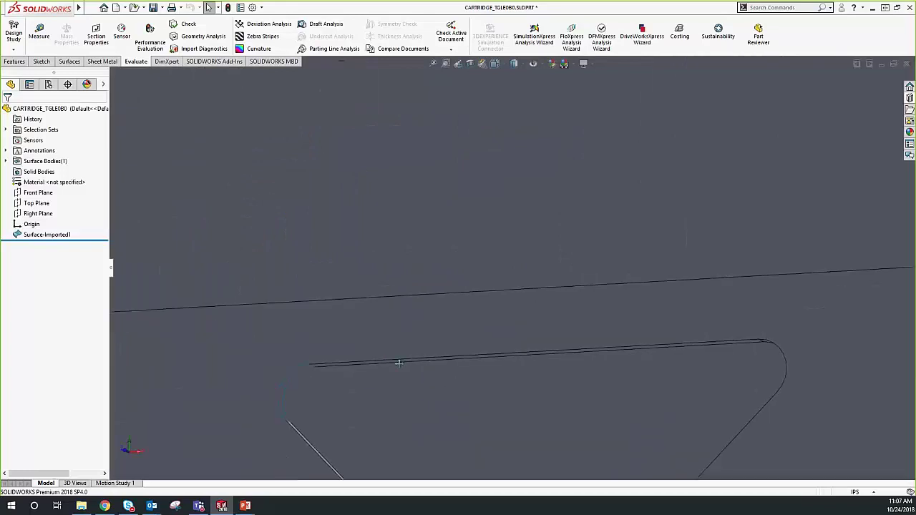
scroll(427, 348, down, 1)
middle_drag(427, 348, 425, 329)
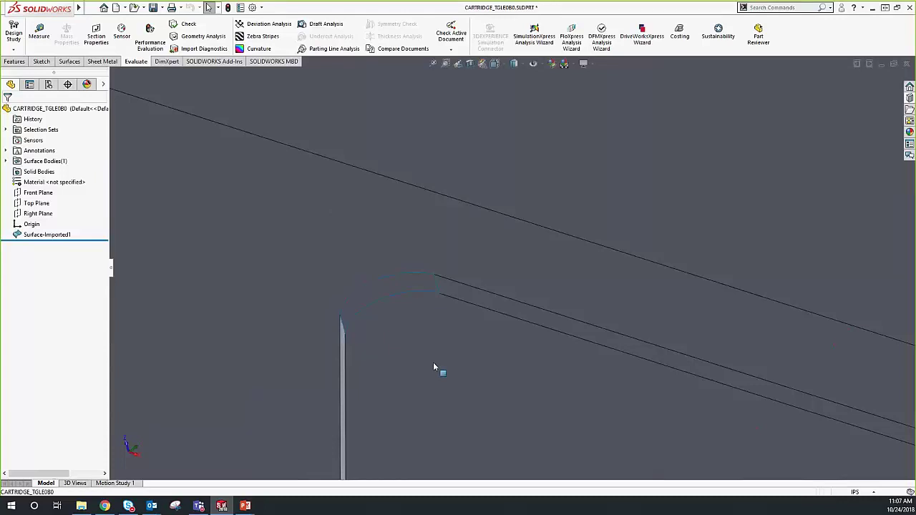
middle_drag(434, 367, 497, 317)
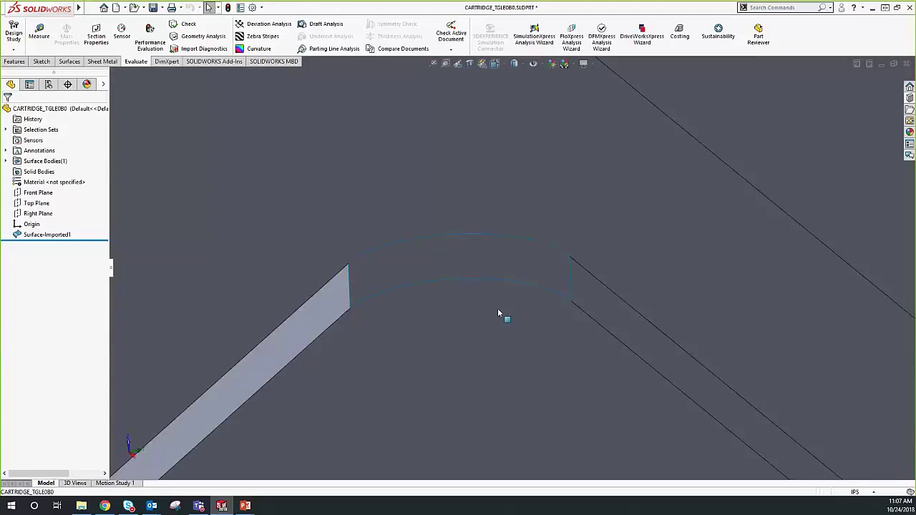
click(498, 309)
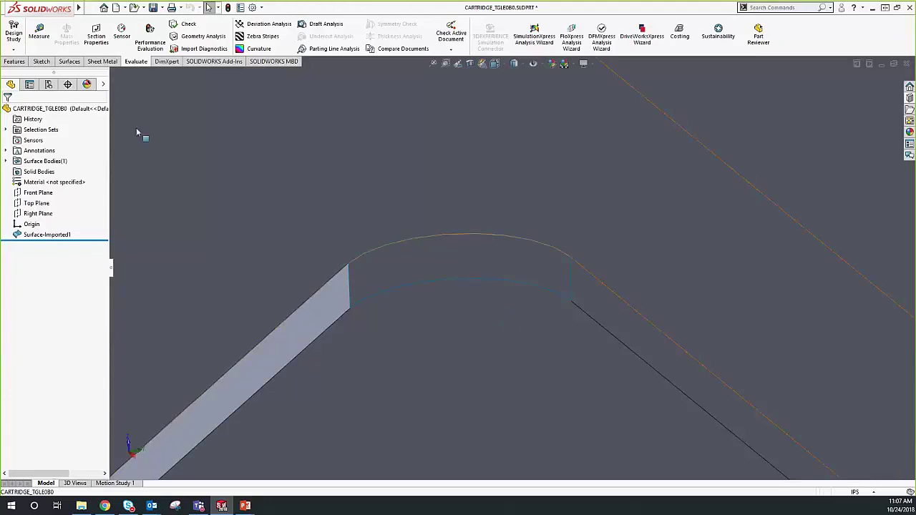
Create a lofted surface between the upper and lower arc edges of the triangle's missing corner, reselecting the lower edge so both profiles align
click(69, 63)
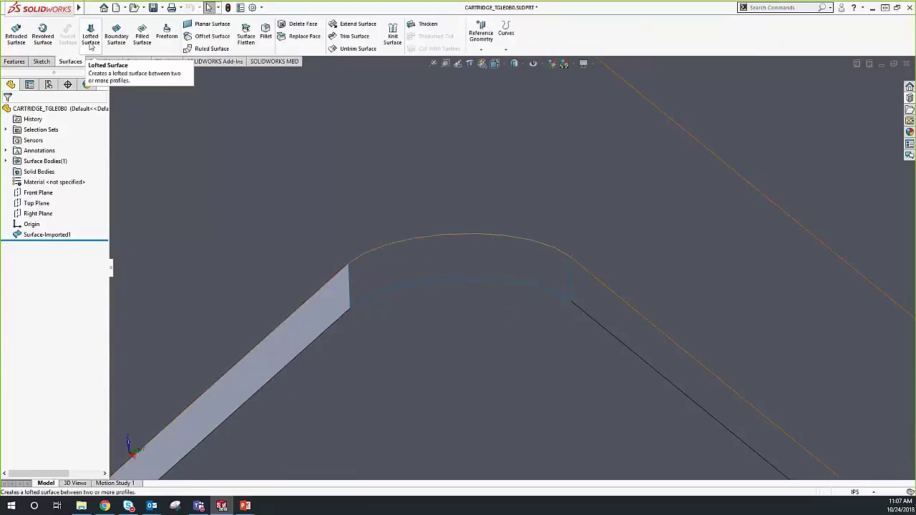
click(90, 47)
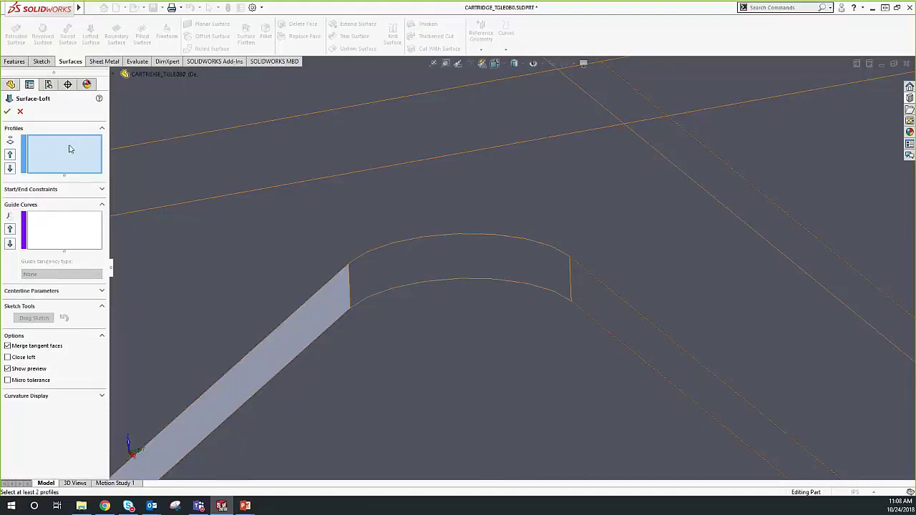
click(543, 245)
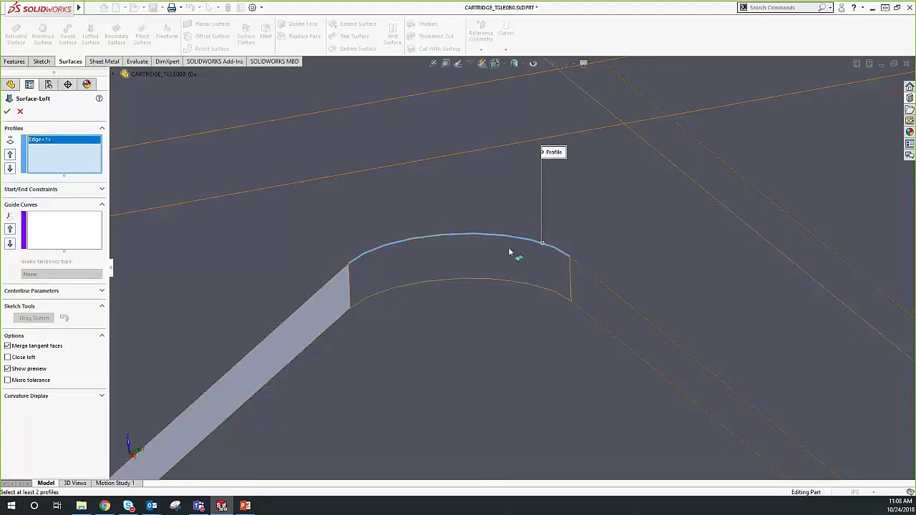
click(359, 308)
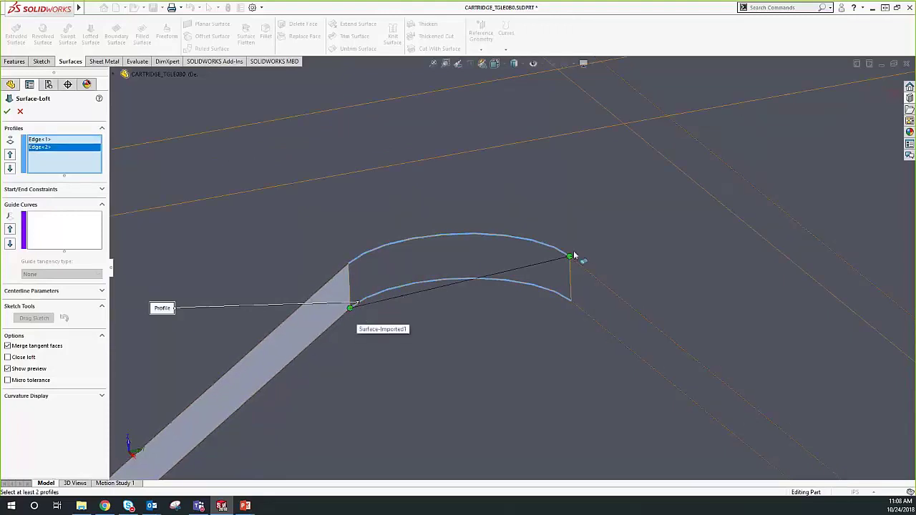
right_click(69, 154)
click(92, 167)
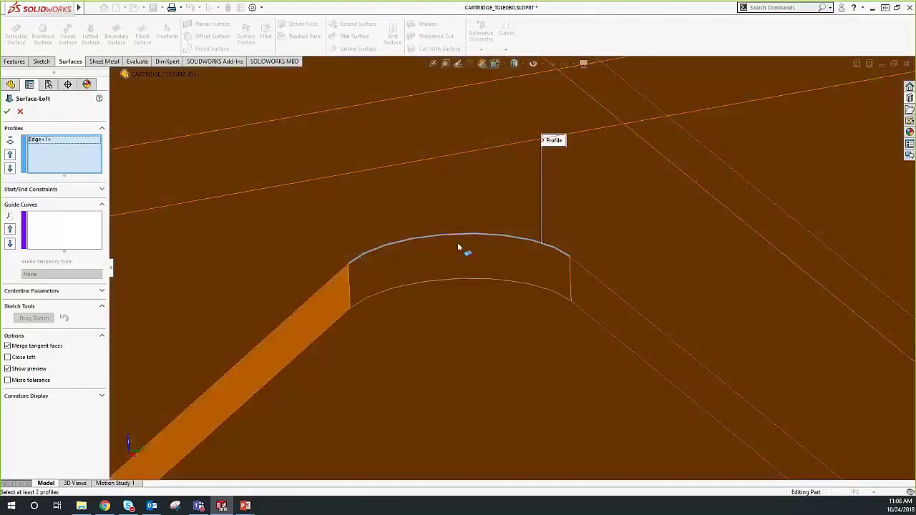
click(540, 290)
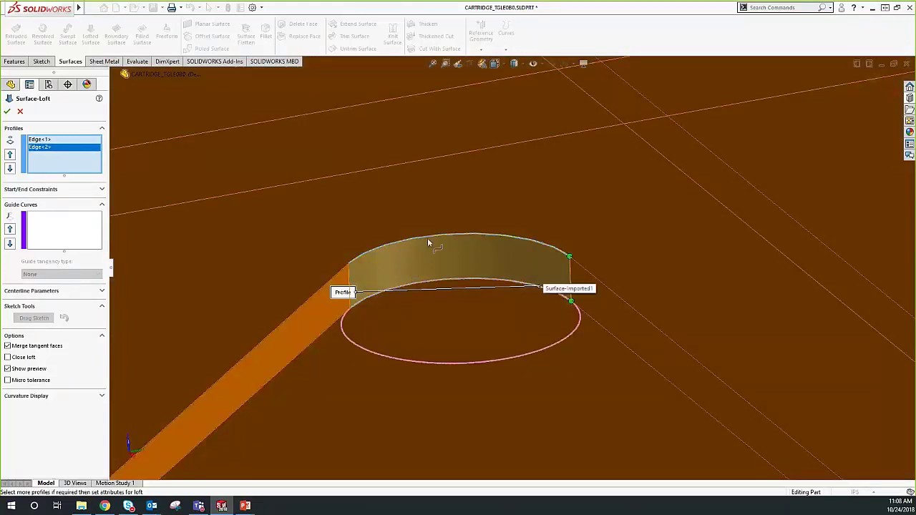
click(8, 113)
Accept the lofted surface at the triangle's corner, check it on the model, and expand the Surface Bodies folder
mouse_move(476, 326)
middle_down()
mouse_move(483, 341)
mouse_move(595, 332)
mouse_move(460, 324)
middle_up()
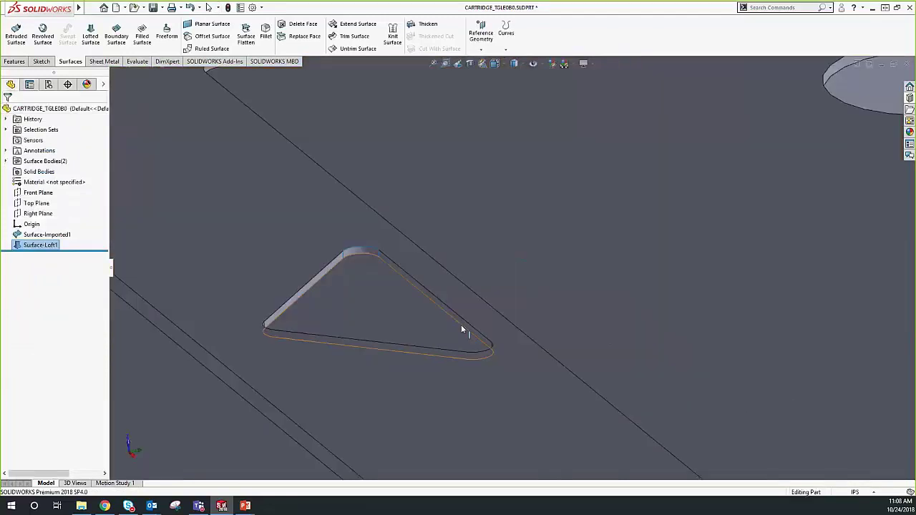
scroll(478, 316, up, 5)
scroll(458, 269, down, 8)
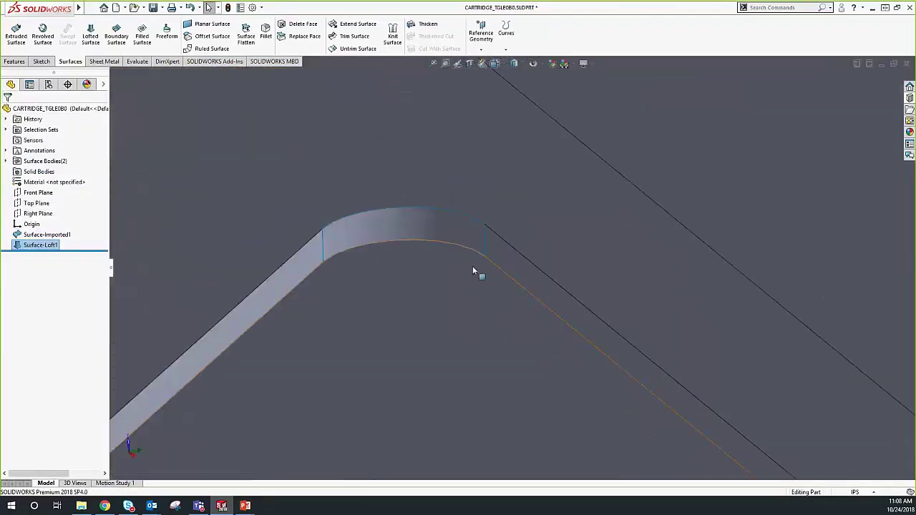
scroll(467, 320, up, 5)
scroll(541, 333, up, 3)
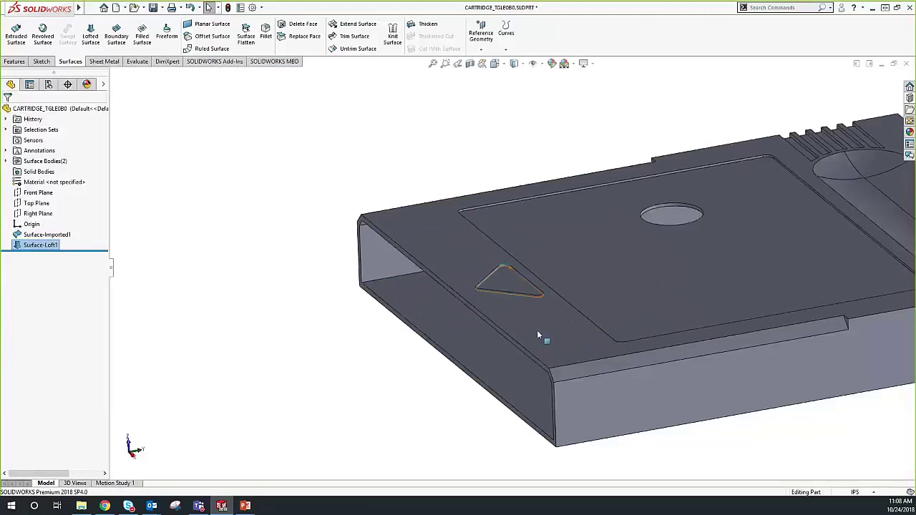
scroll(492, 346, down, 3)
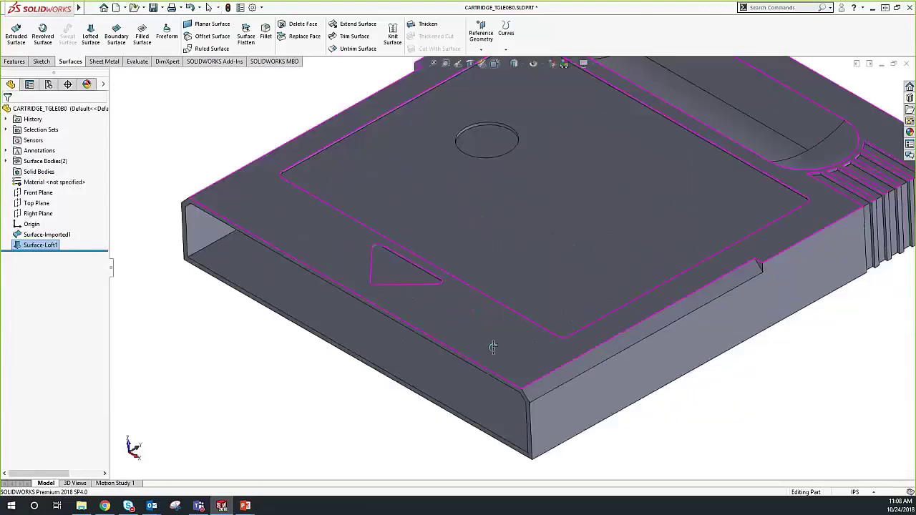
click(7, 161)
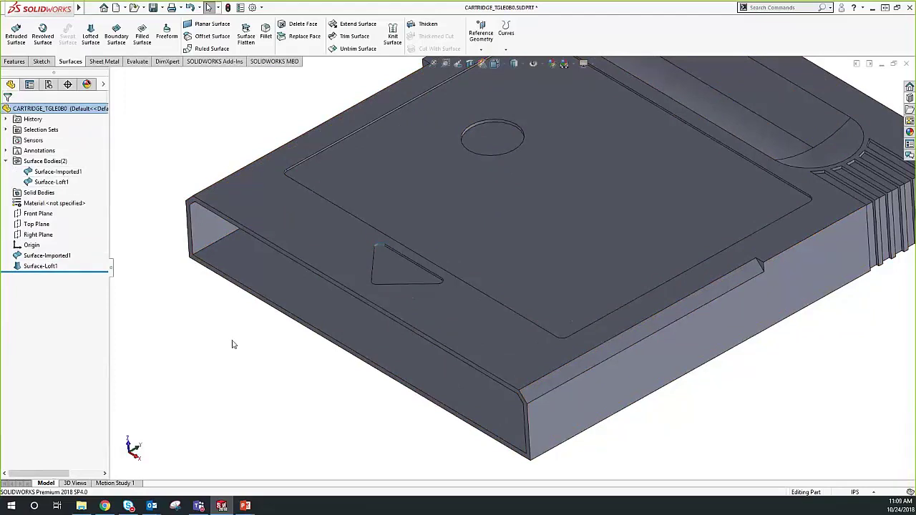
Knit the imported cartridge surface and the lofted corner surface into one surface body, leaving Create solid off
scroll(231, 344, up, 2)
scroll(541, 153, up, 3)
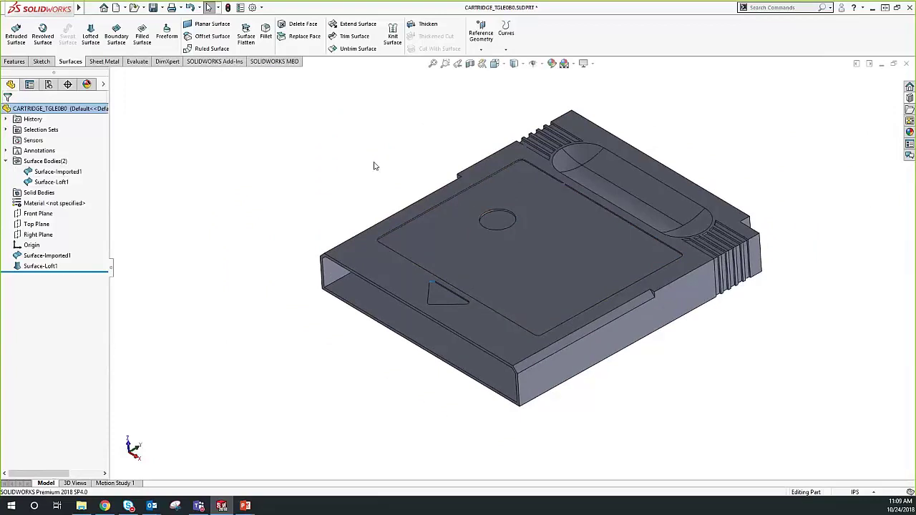
click(390, 48)
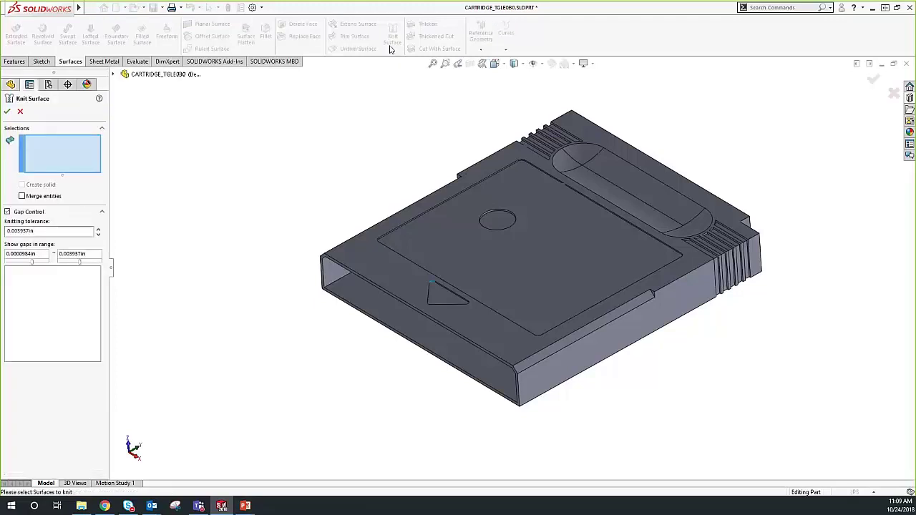
click(392, 269)
scroll(458, 283, down, 3)
scroll(458, 282, down, 4)
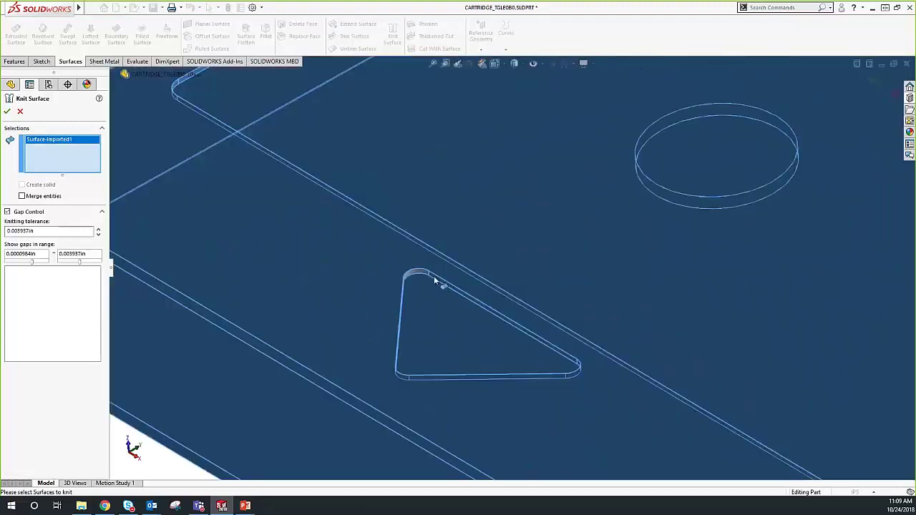
click(456, 298)
scroll(535, 281, up, 8)
middle_drag(535, 281, 543, 281)
scroll(542, 240, down, 3)
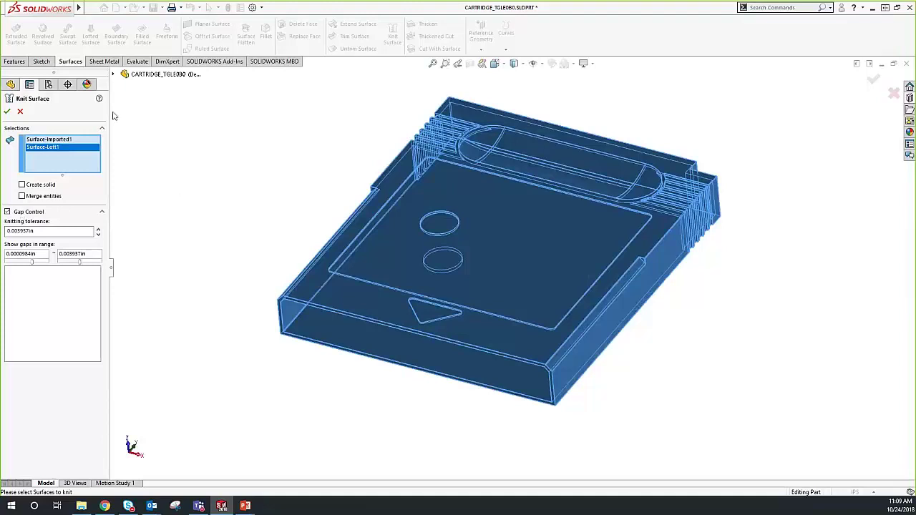
click(7, 112)
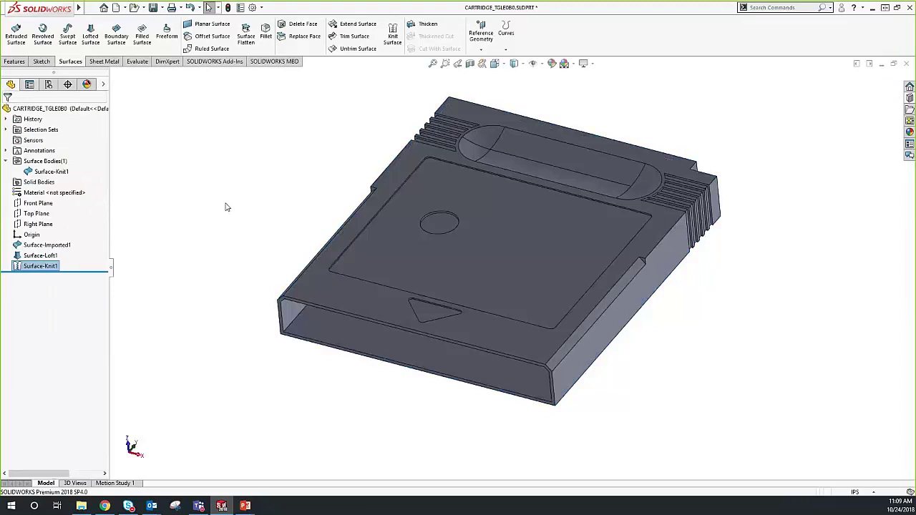
Check all solids and surfaces for invalid faces, invalid edges and open surfaces
scroll(484, 250, up, 2)
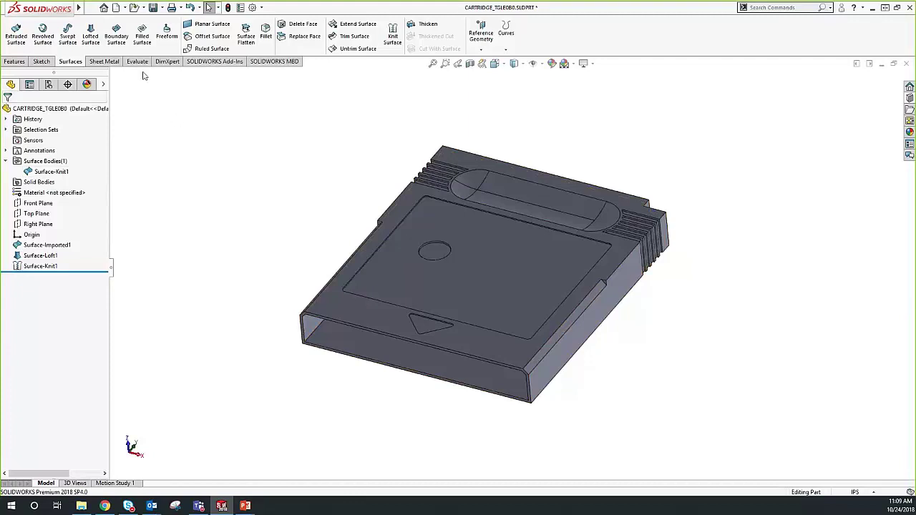
click(137, 63)
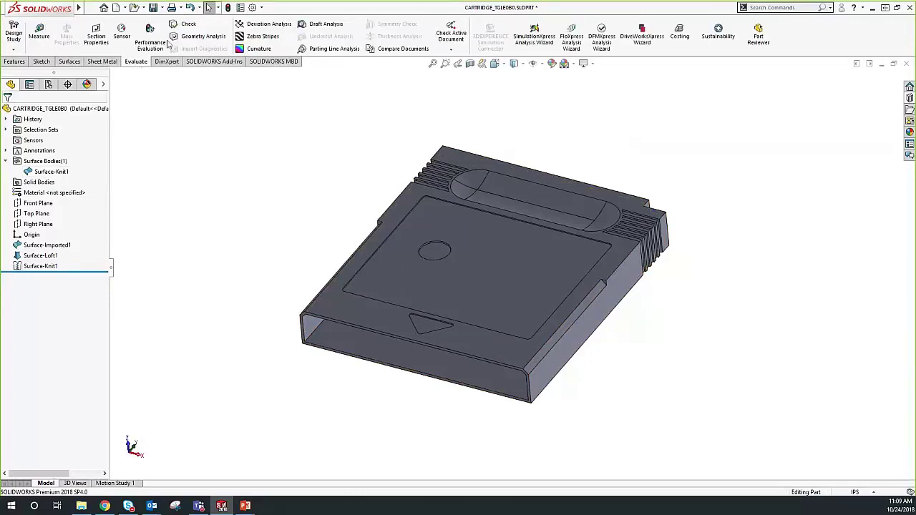
click(188, 24)
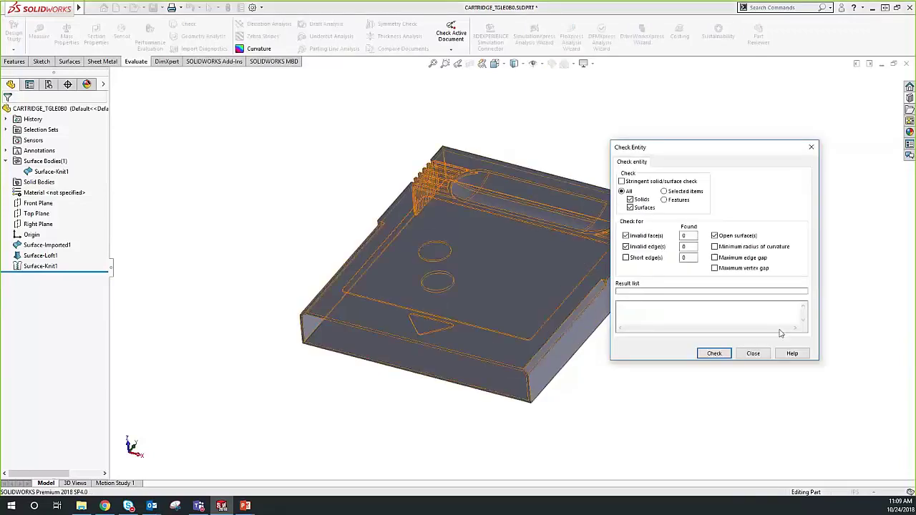
click(704, 354)
click(713, 235)
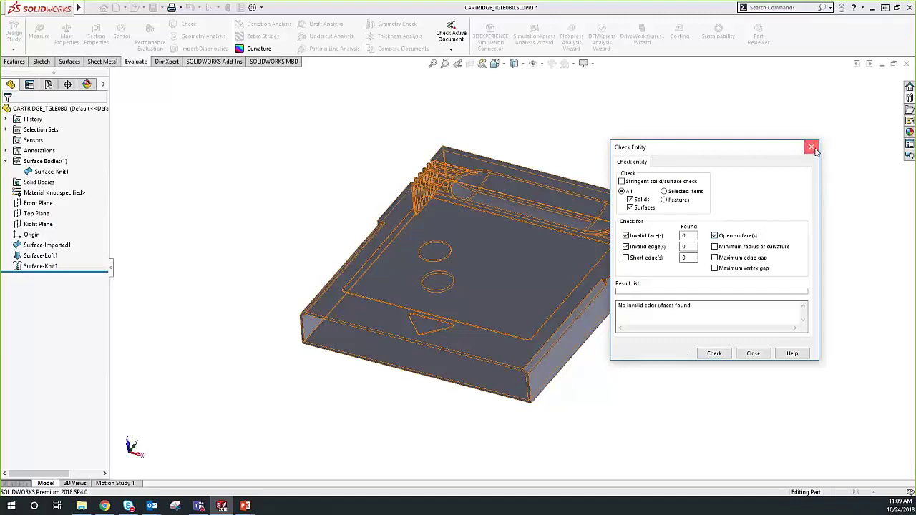
click(811, 147)
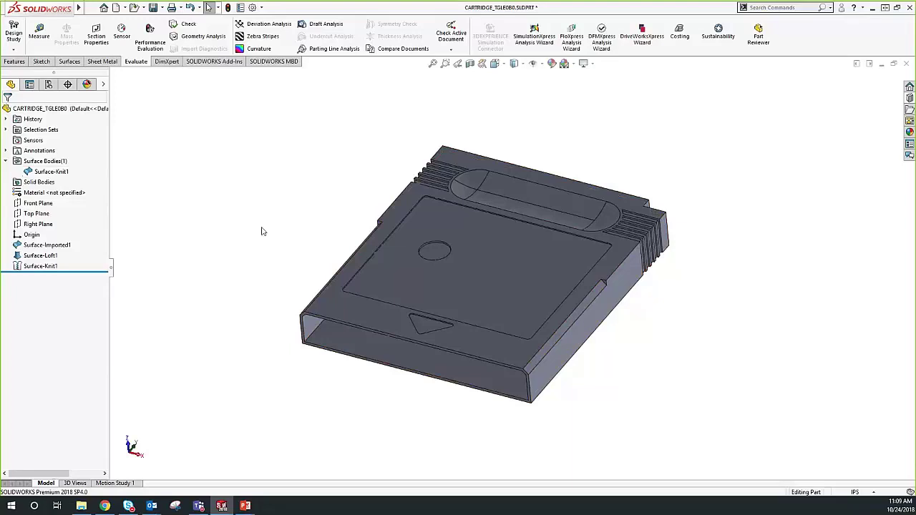
Thicken the knitted surface with Create solid from enclosed volume enabled, and inspect the body in the Solid Bodies folder
click(72, 61)
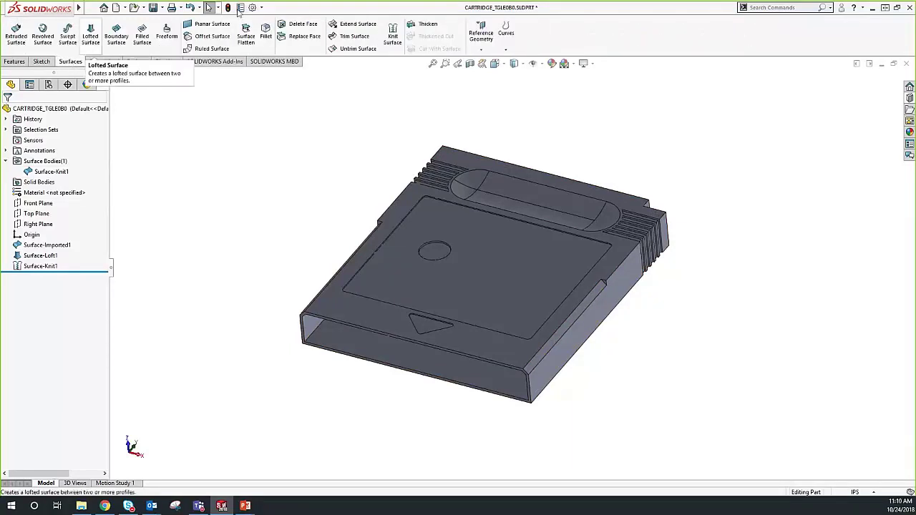
click(422, 29)
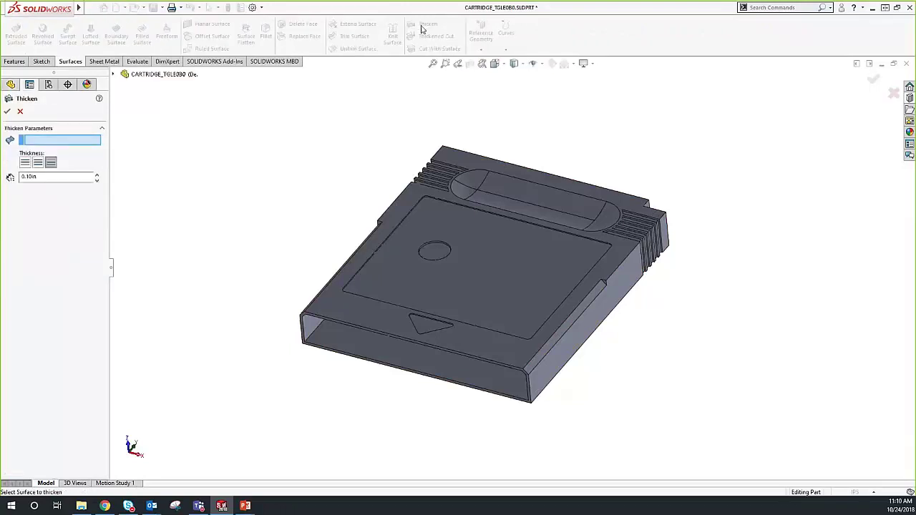
click(398, 247)
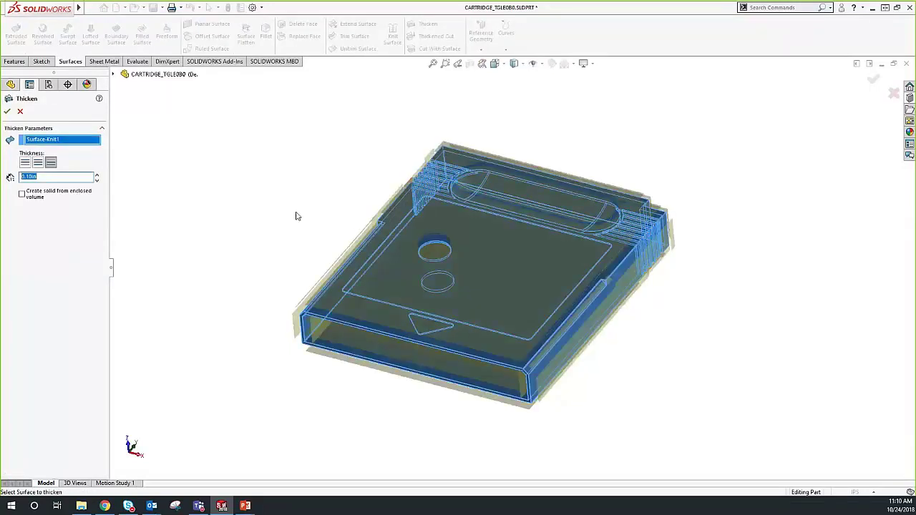
click(52, 194)
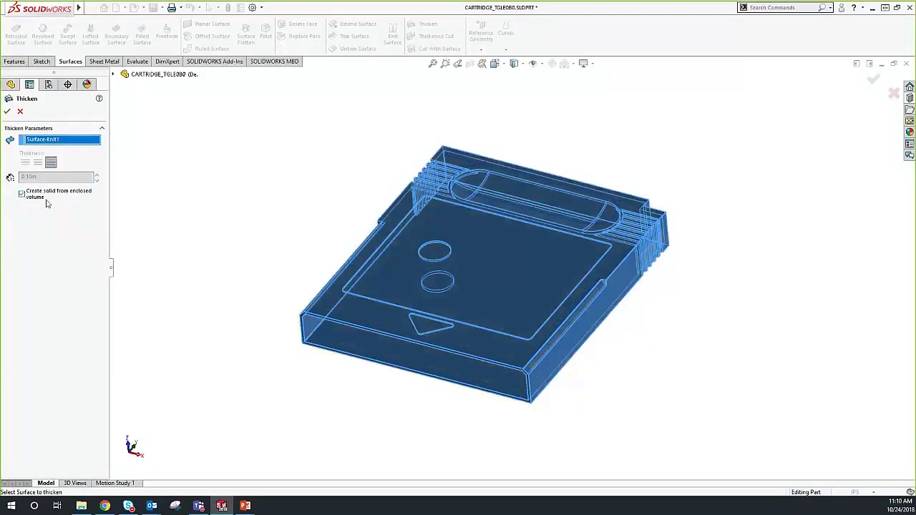
click(7, 111)
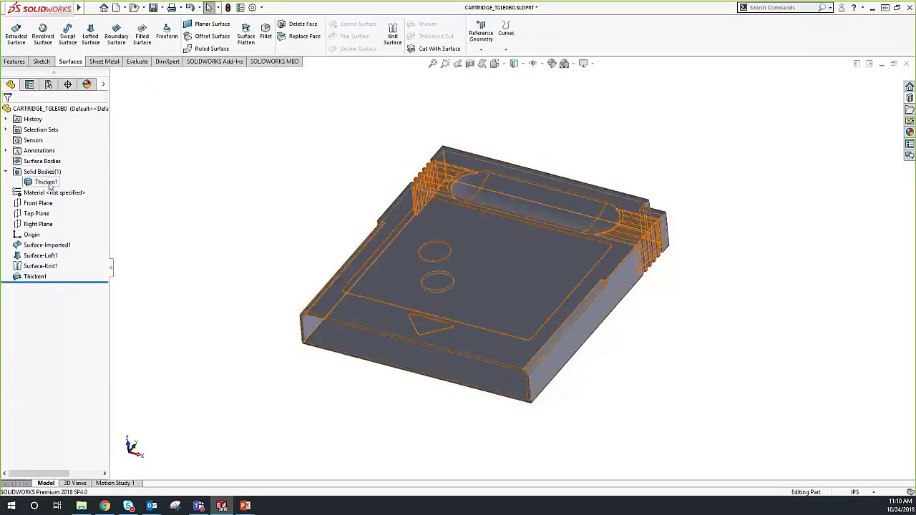
click(47, 182)
click(255, 219)
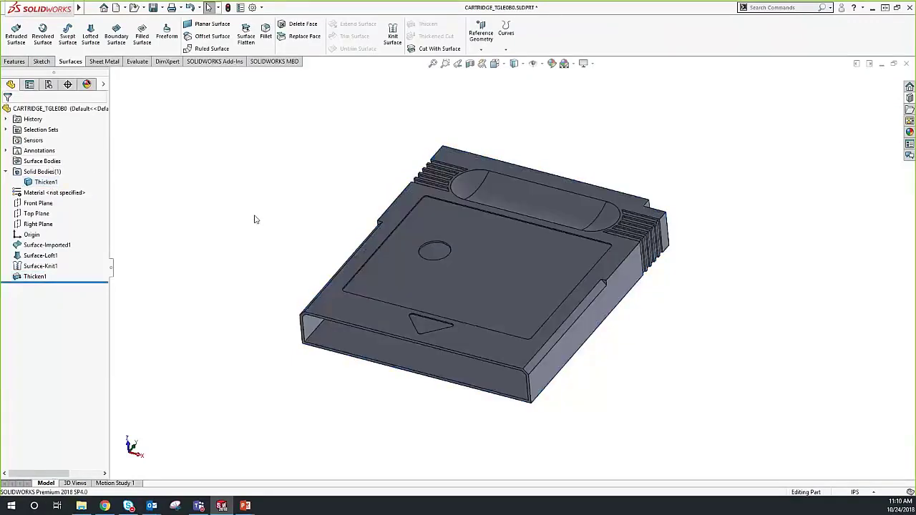
Delete the Thicken feature from the feature tree
click(33, 276)
key(Delete)
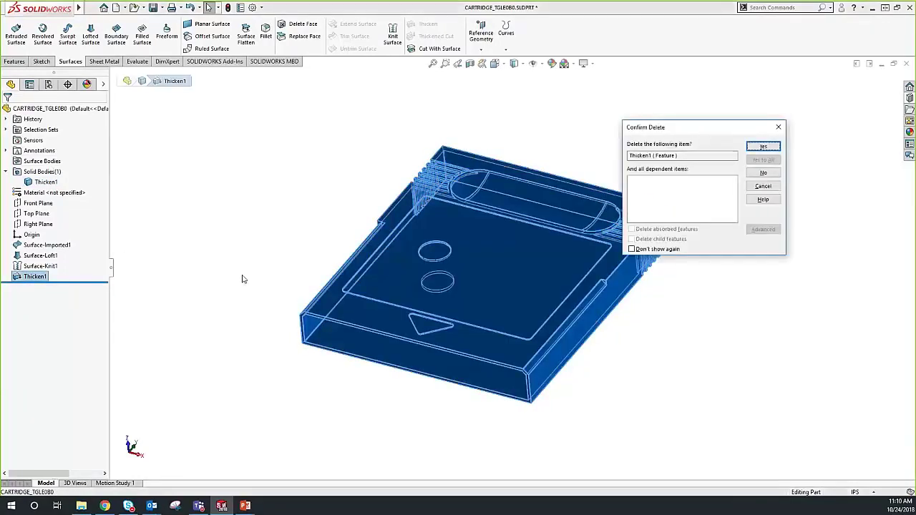
click(764, 147)
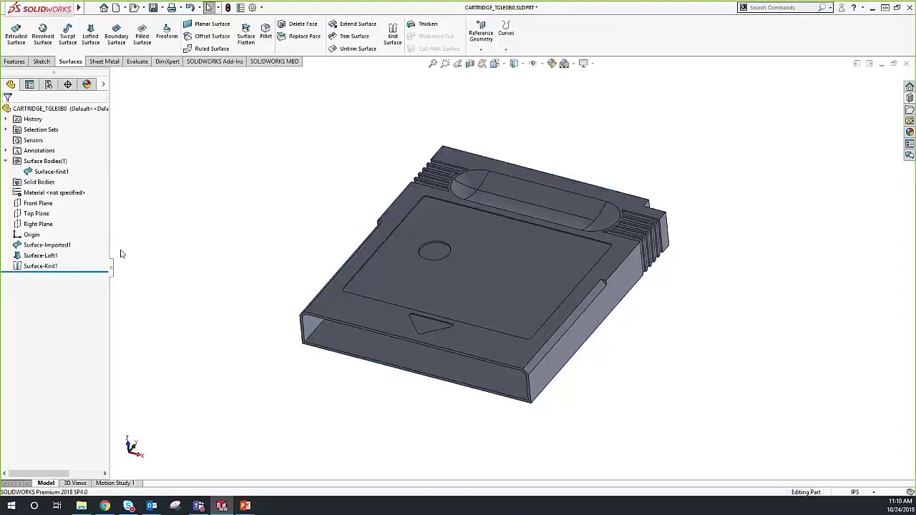
Edit the knit feature, removing and reselecting the lofted corner surface, and enable Create solid
click(34, 268)
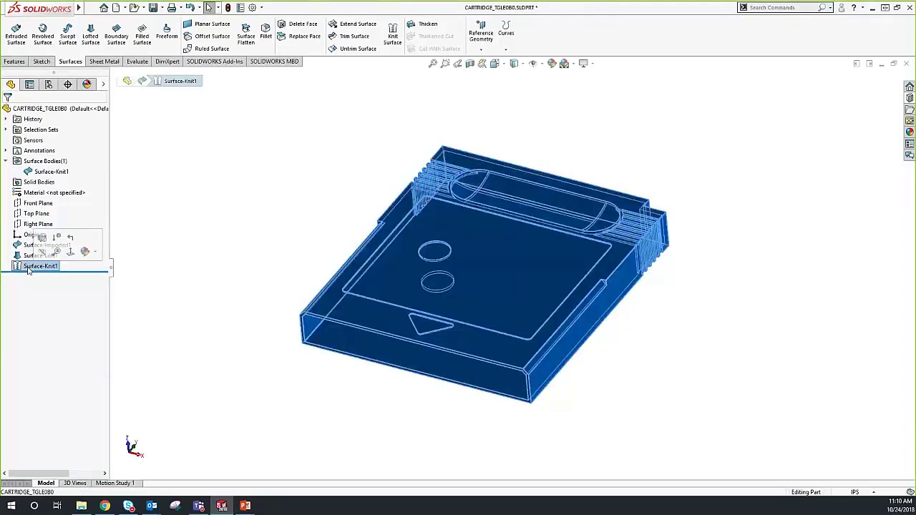
click(42, 238)
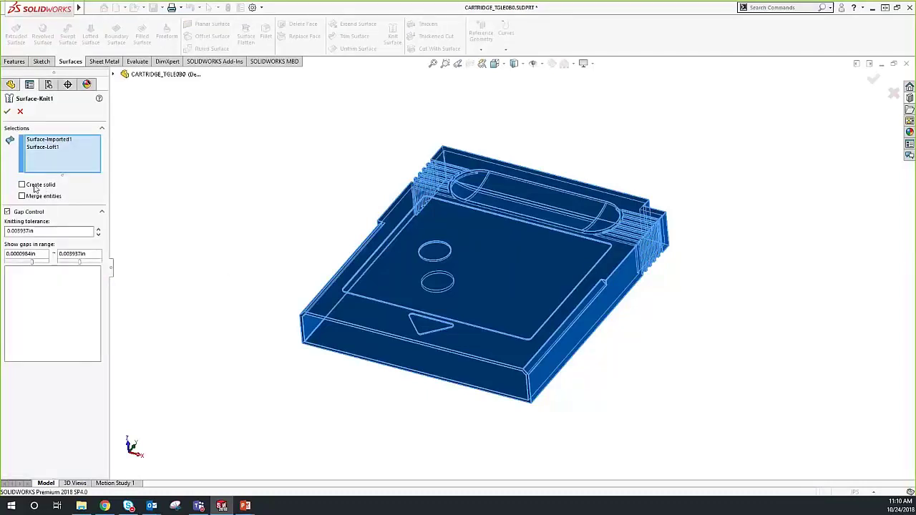
right_click(45, 148)
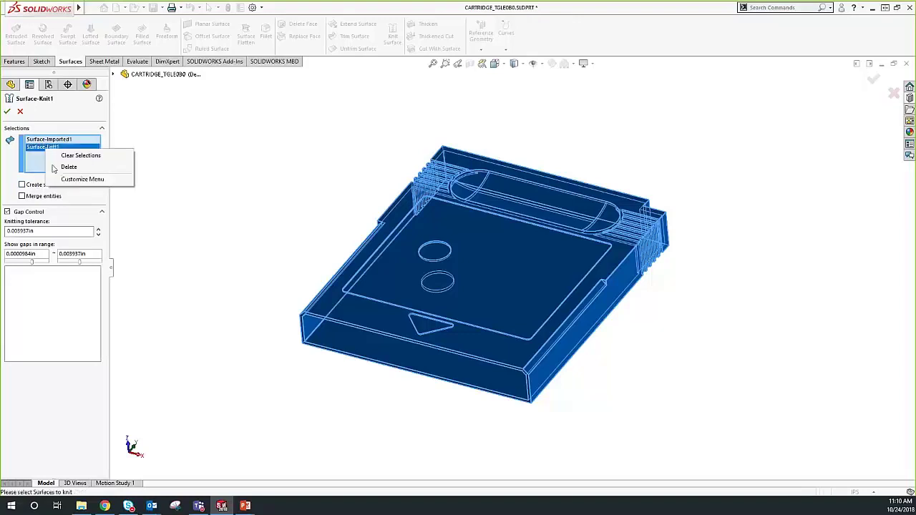
click(63, 165)
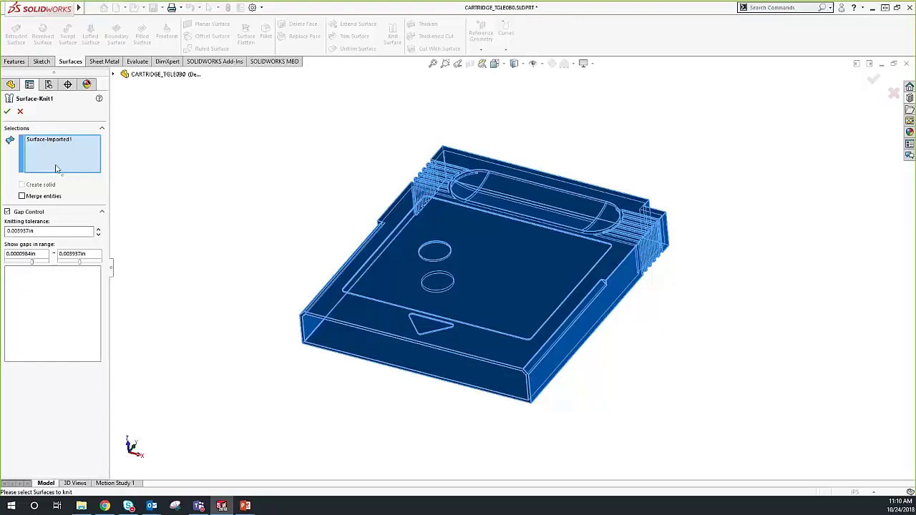
scroll(406, 315, down, 6)
scroll(455, 295, down, 5)
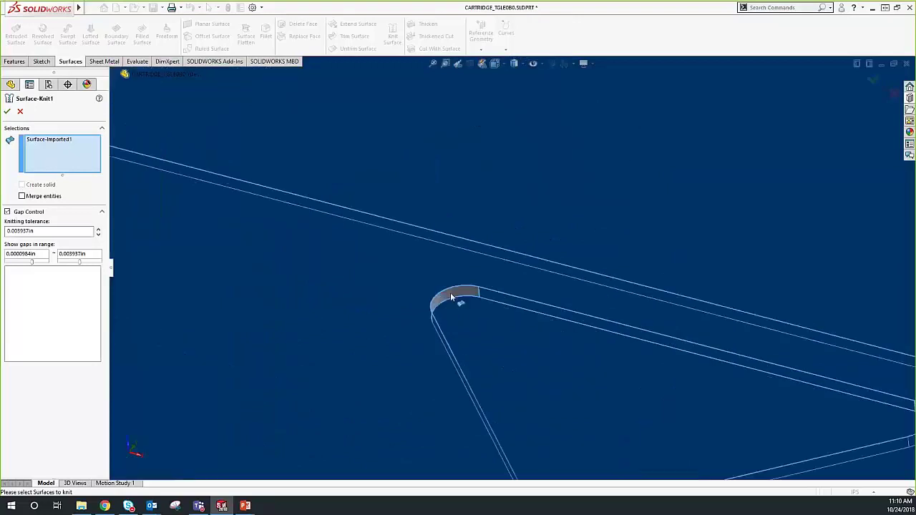
click(475, 306)
scroll(474, 305, up, 3)
scroll(547, 353, up, 6)
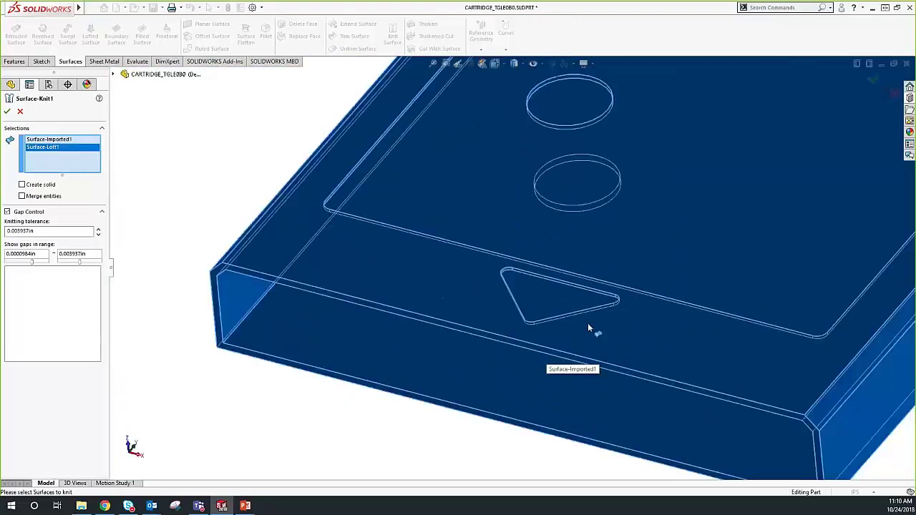
click(22, 185)
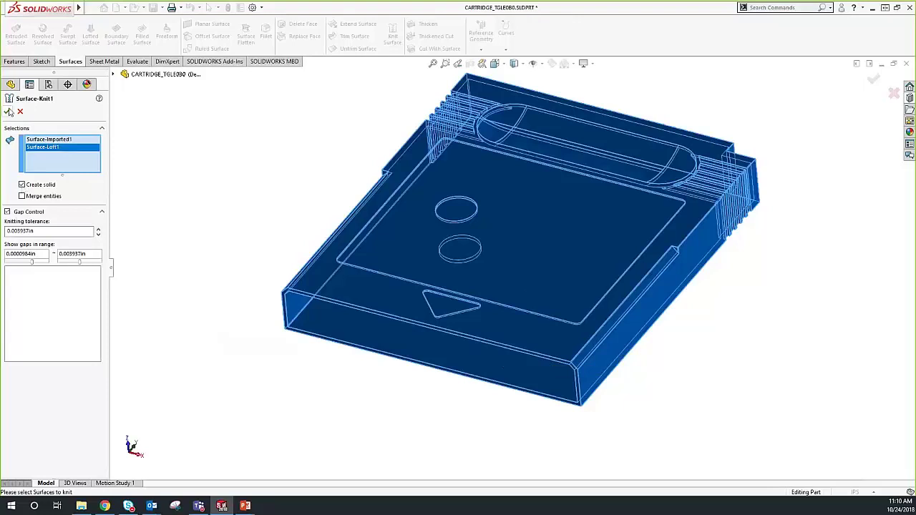
click(7, 111)
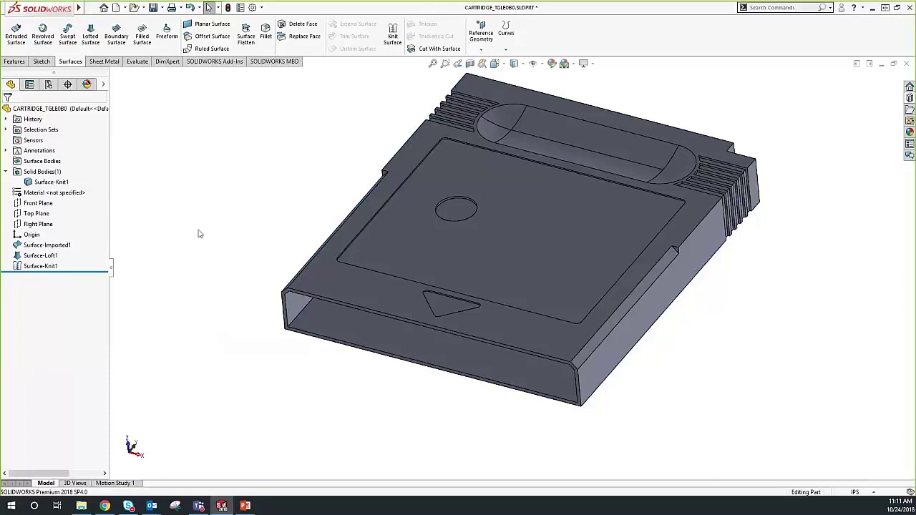
Remove the circular hole in the cartridge by deleting its two cylindrical wall faces with Delete Face set to Delete and Patch
middle_drag(203, 237, 709, 293)
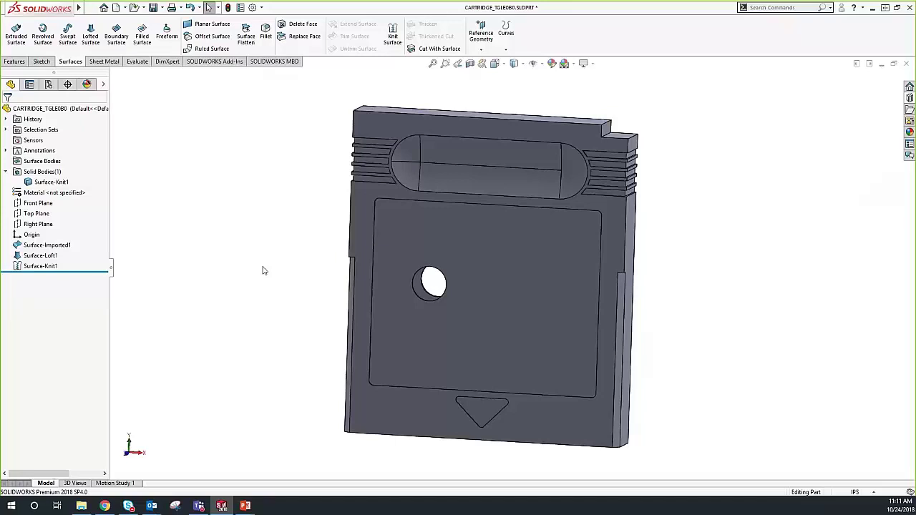
scroll(447, 294, down, 8)
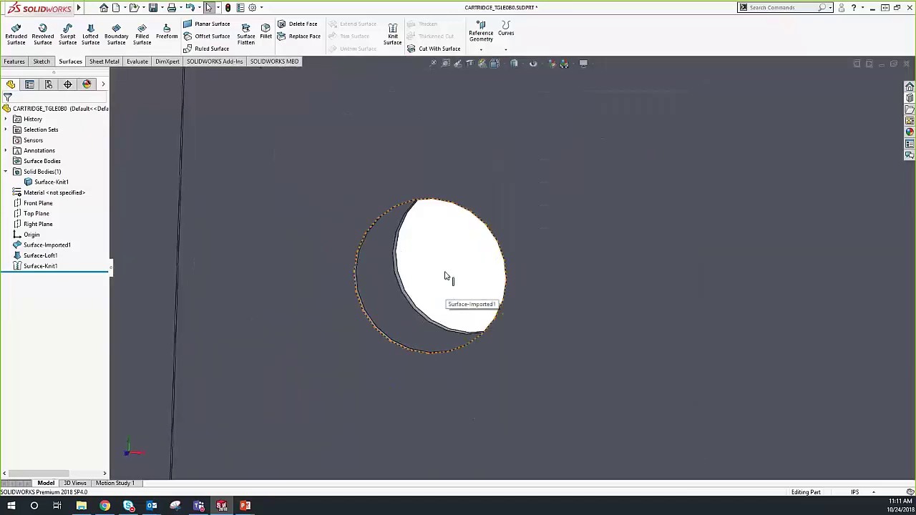
scroll(429, 276, down, 5)
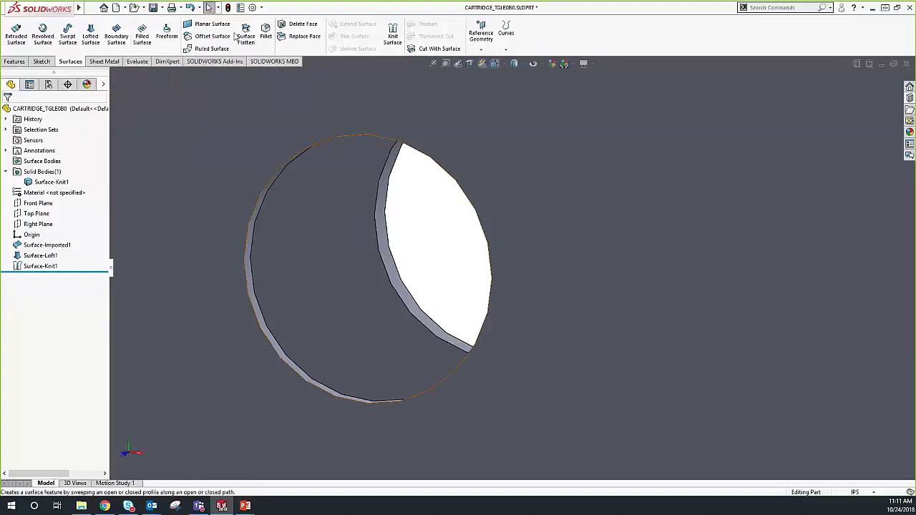
click(290, 25)
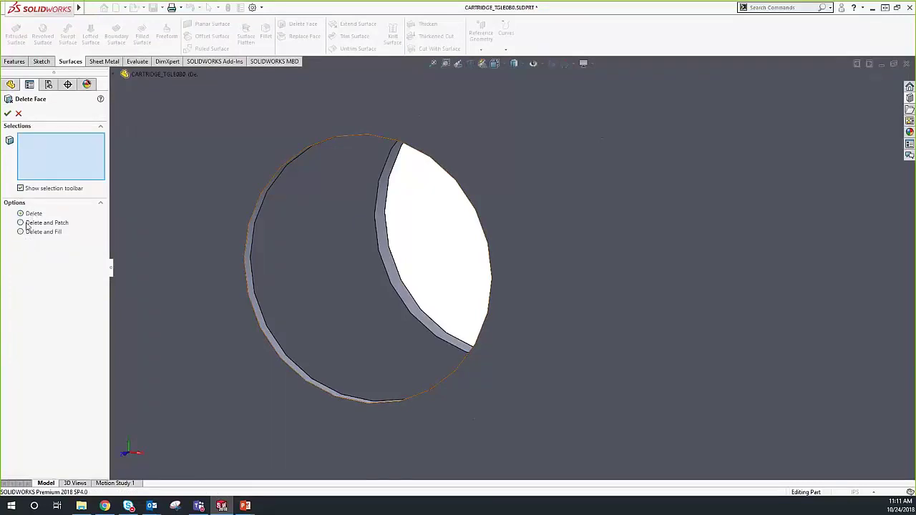
click(20, 222)
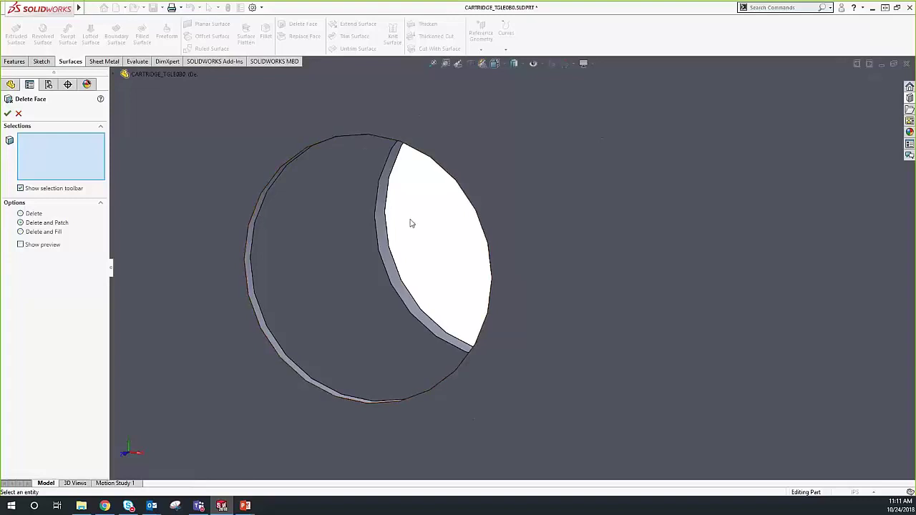
click(387, 221)
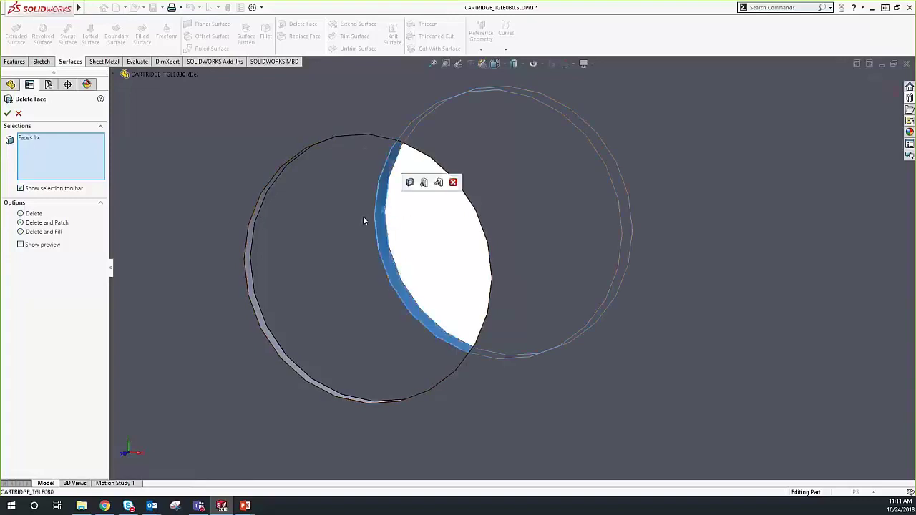
click(247, 253)
scroll(485, 260, up, 5)
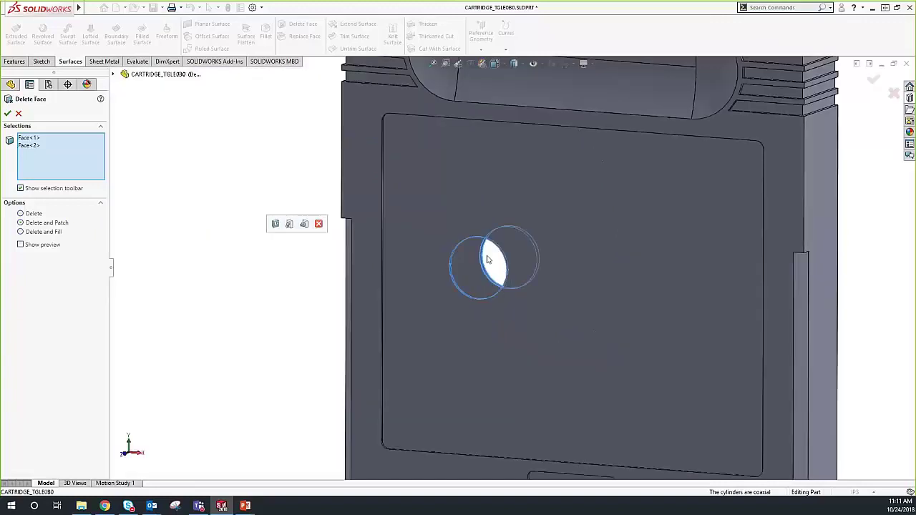
key(Return)
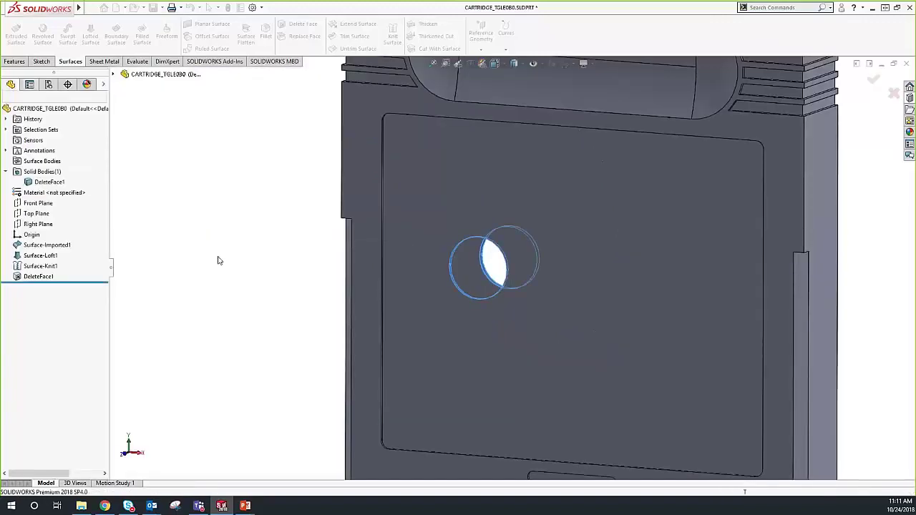
key(f)
middle_drag(470, 310, 665, 286)
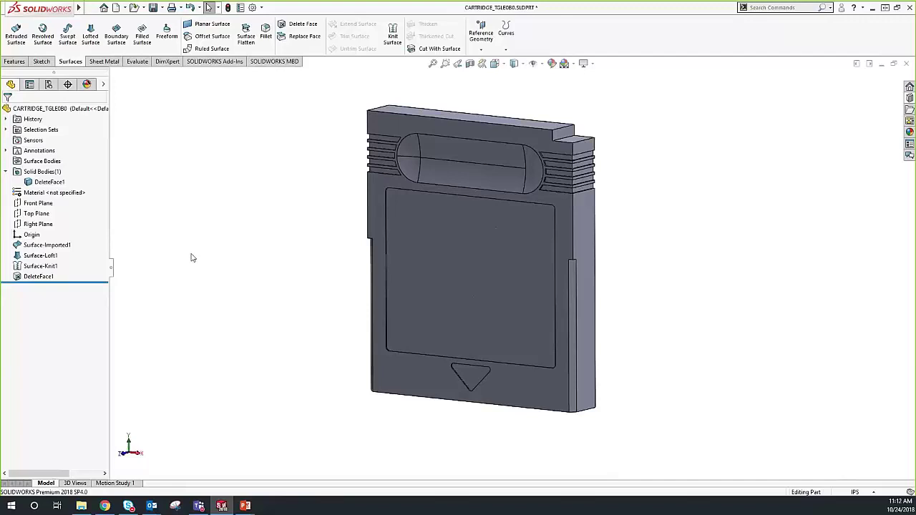
Fill the stepped notch at the cartridge's upper corner by deleting its two faces with Delete and Patch
scroll(621, 112, down, 2)
scroll(572, 150, down, 4)
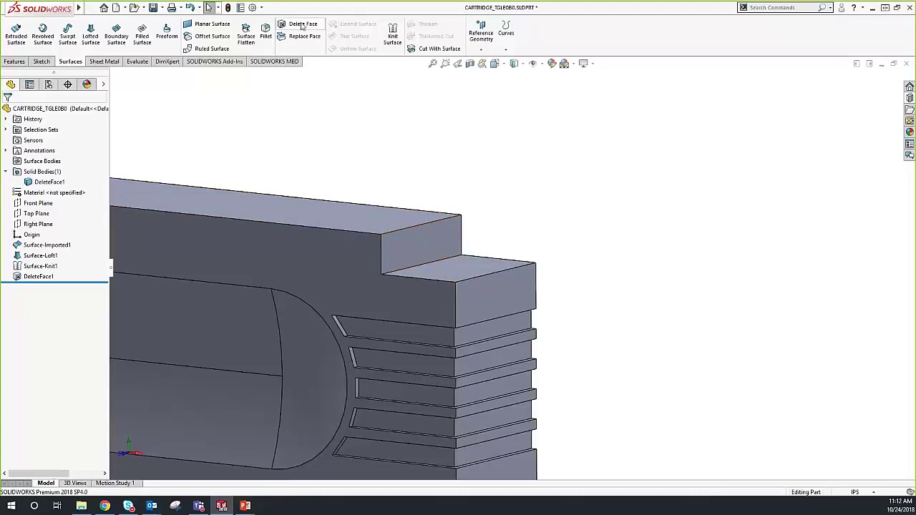
click(301, 26)
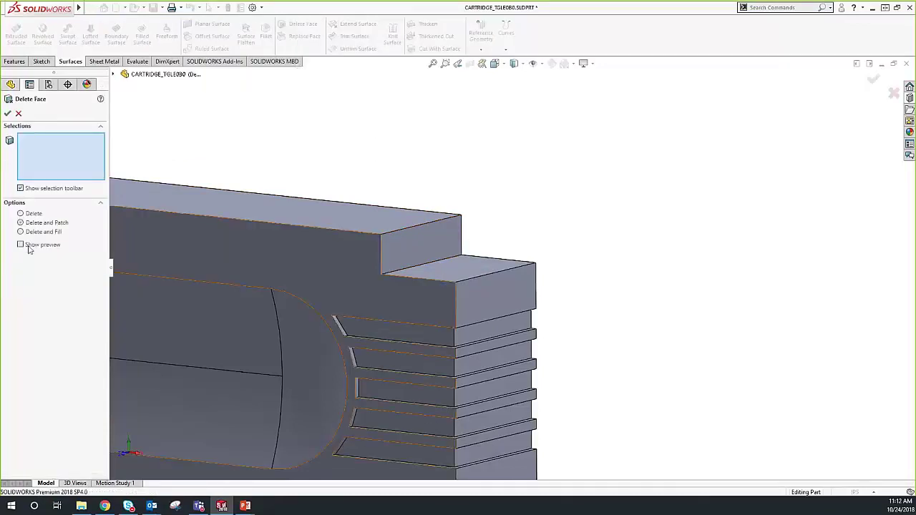
click(407, 241)
click(480, 262)
scroll(430, 254, down, 4)
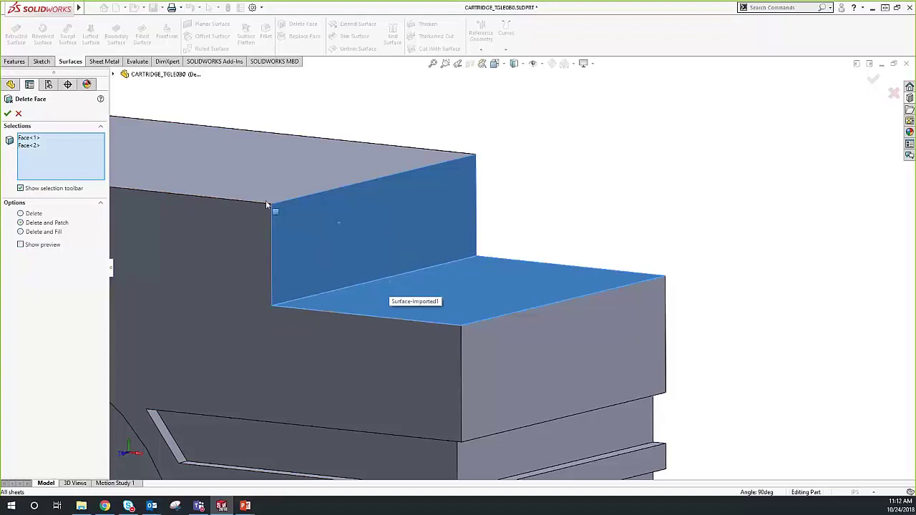
click(7, 113)
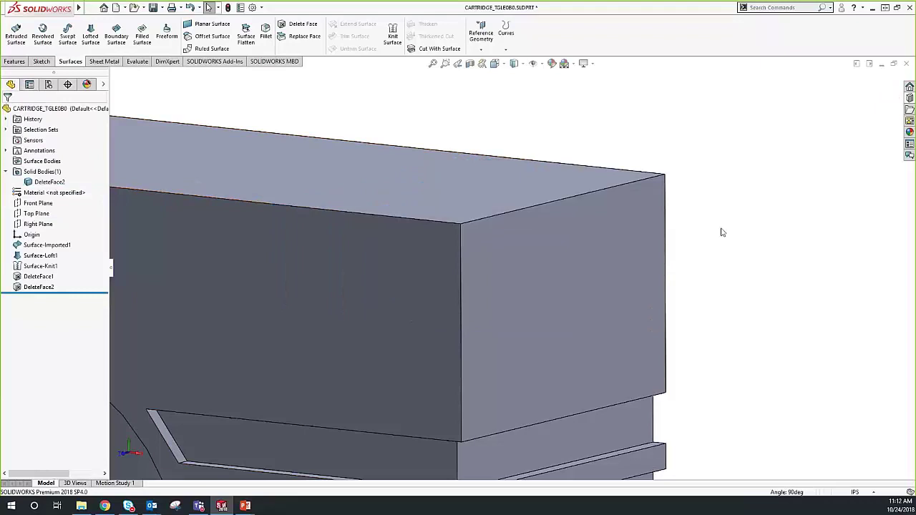
Delete and patch the five faces of the uppermost grip groove beside the filled corner, together with all faces of the elongated finger recess
key(ctrl+shift+z)
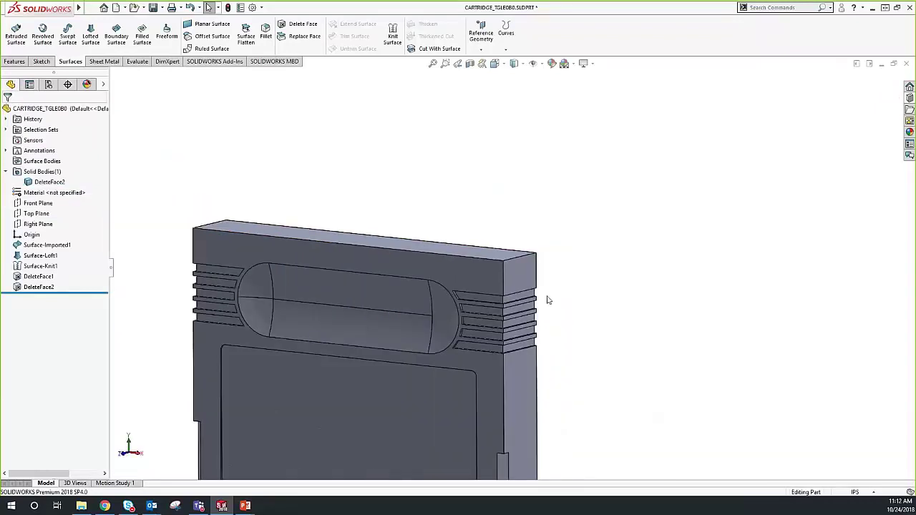
scroll(472, 296, down, 8)
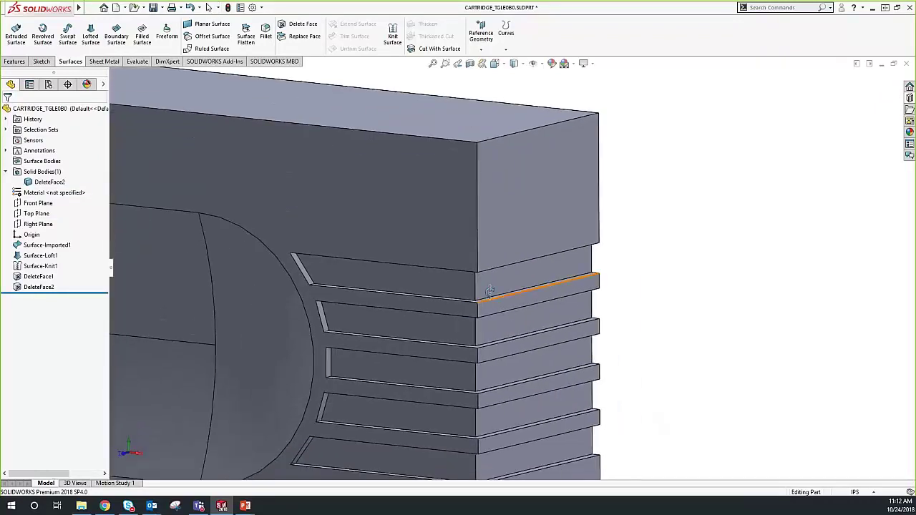
middle_drag(489, 289, 460, 270)
scroll(457, 278, down, 5)
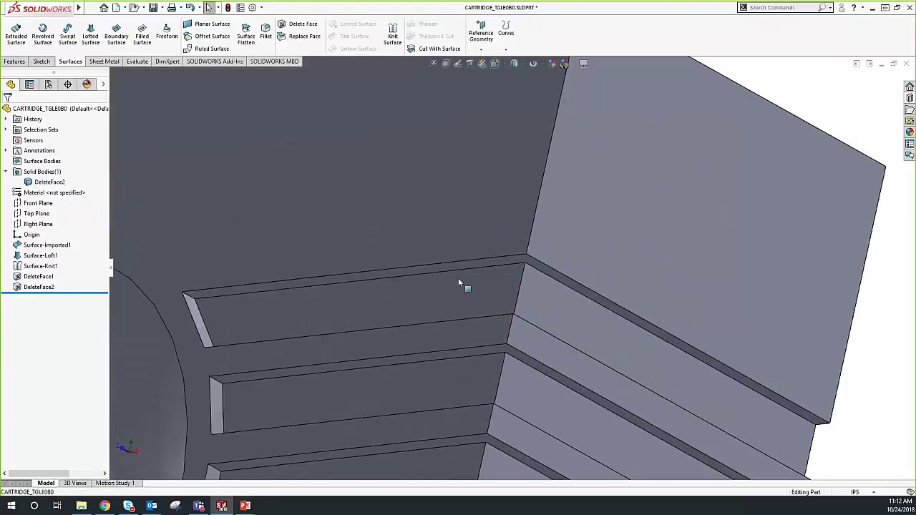
click(302, 24)
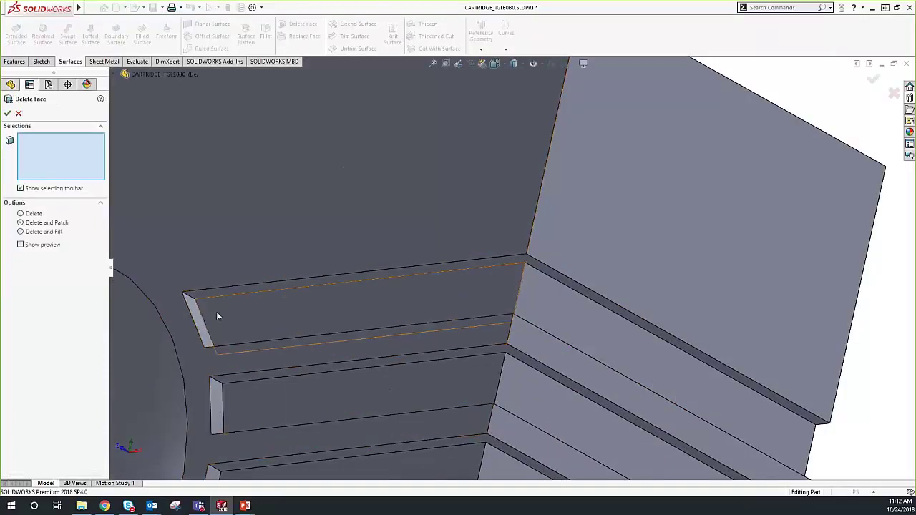
click(216, 312)
click(195, 315)
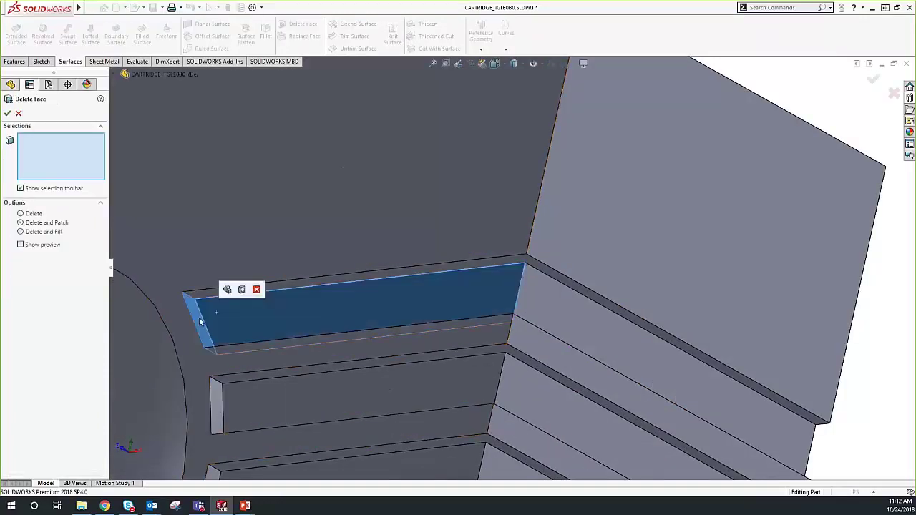
click(493, 267)
middle_drag(493, 267, 504, 322)
click(518, 330)
scroll(518, 330, up, 4)
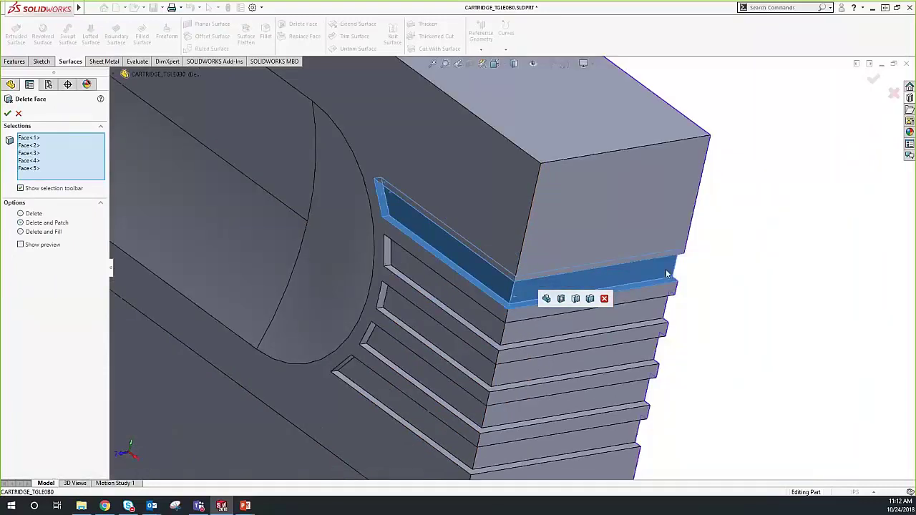
middle_drag(666, 273, 705, 246)
middle_drag(556, 288, 283, 347)
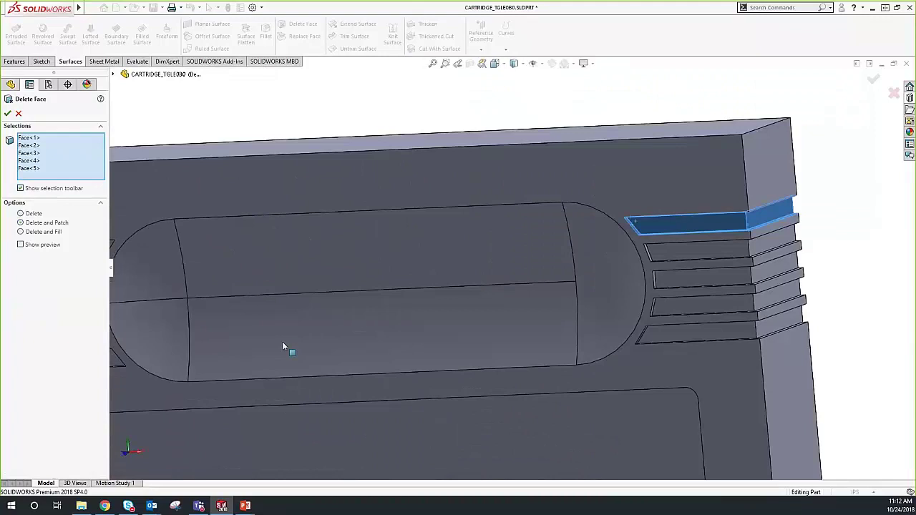
click(612, 258)
click(501, 249)
click(460, 328)
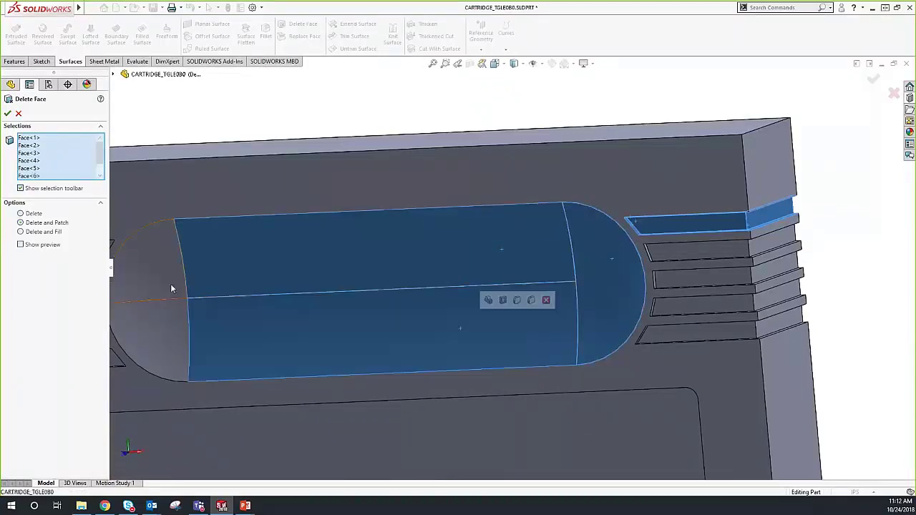
click(171, 288)
middle_drag(170, 288, 215, 201)
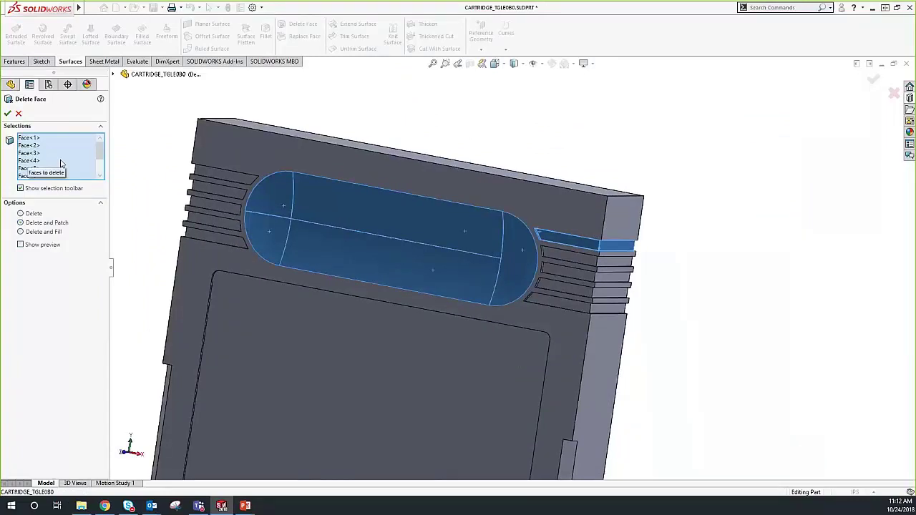
click(8, 115)
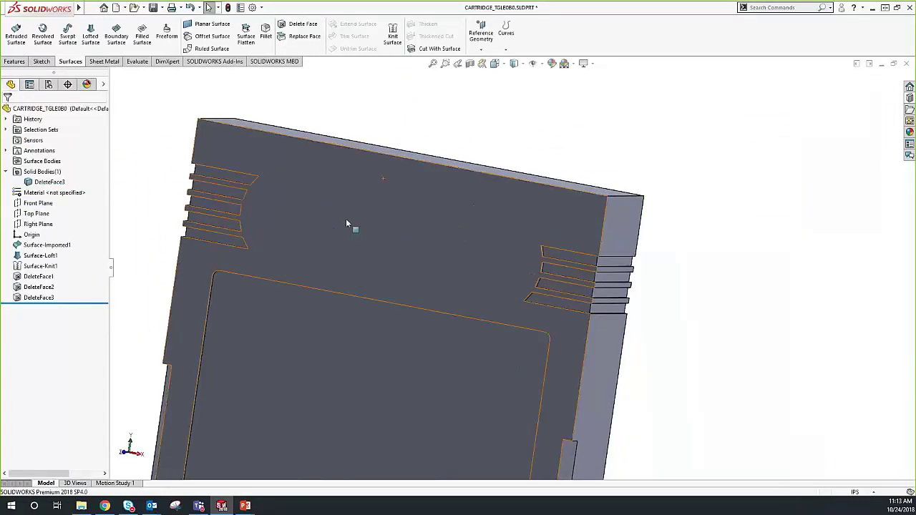
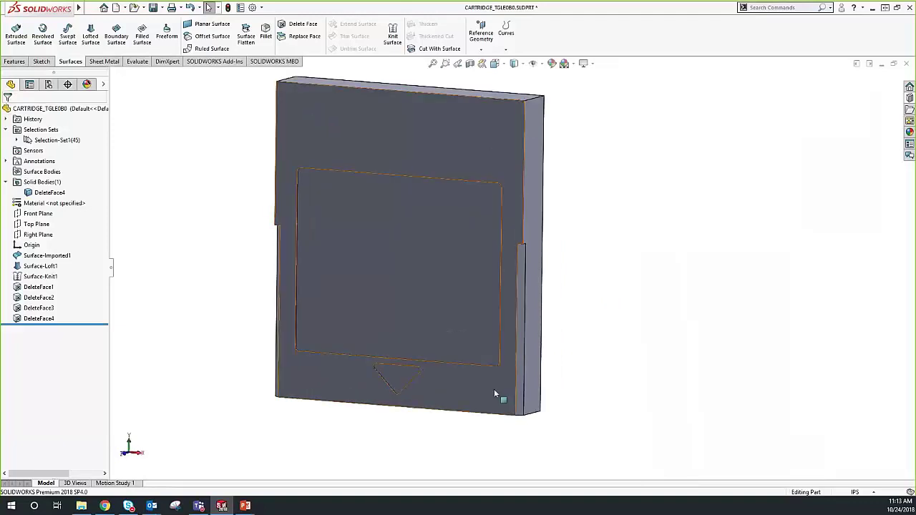
Delete the rim face around the cartridge's open end using Delete Face with the plain Delete option
middle_drag(321, 218, 475, 266)
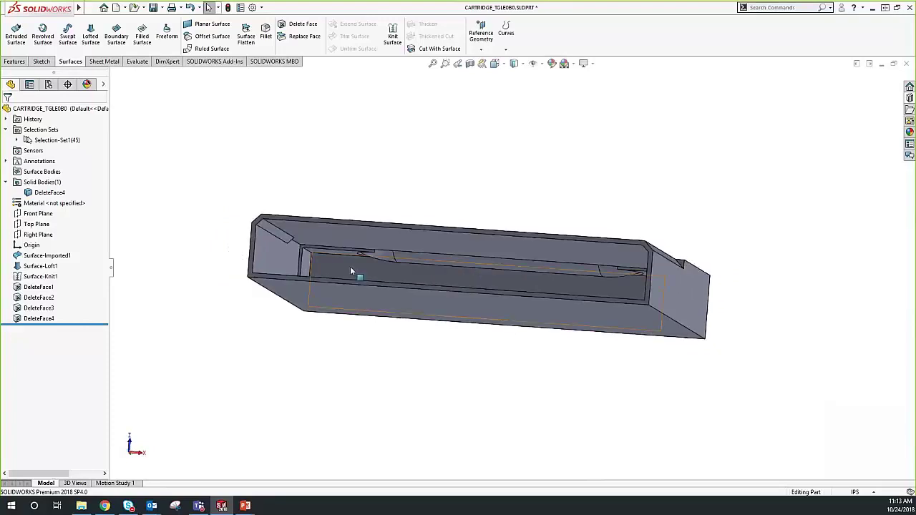
mouse_move(413, 168)
middle_down()
mouse_move(403, 193)
mouse_move(405, 176)
middle_up()
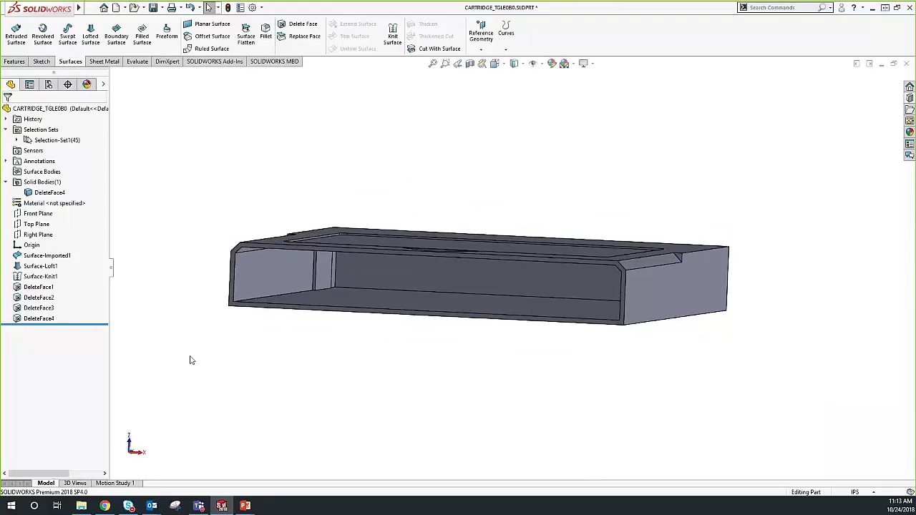
middle_drag(290, 333, 332, 365)
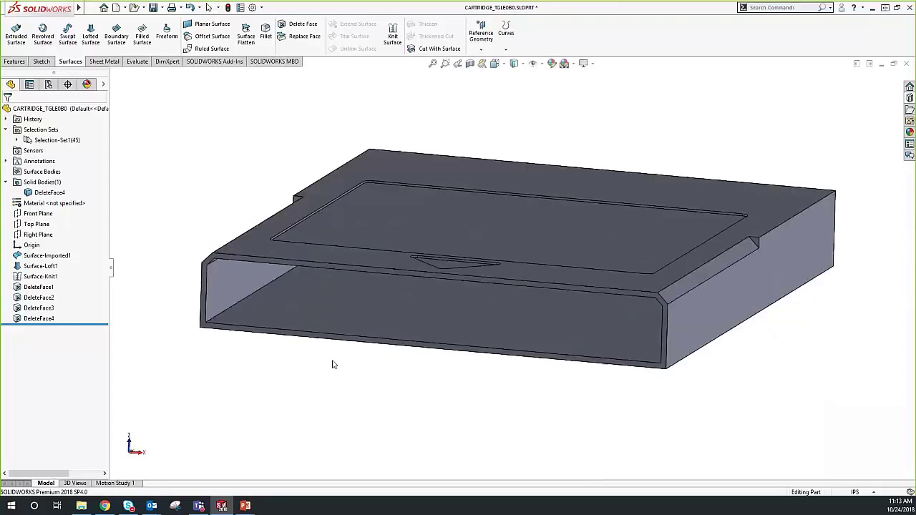
click(205, 273)
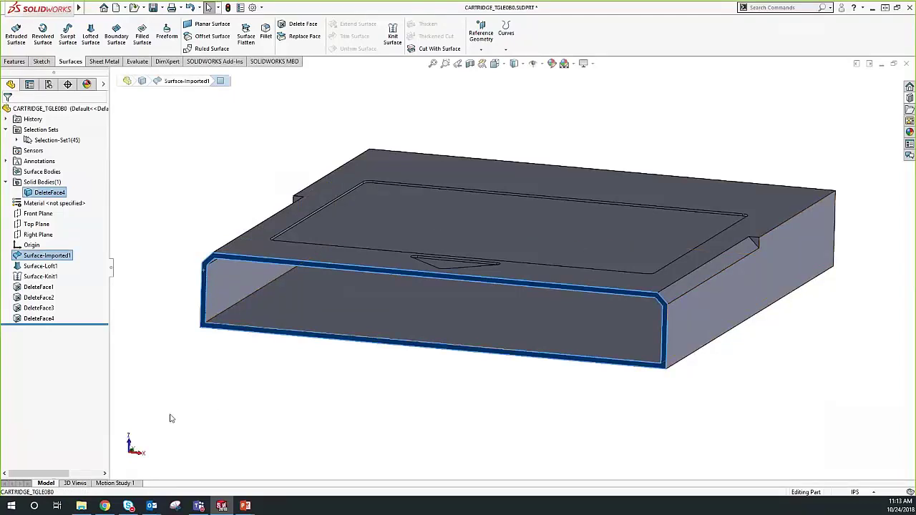
click(300, 24)
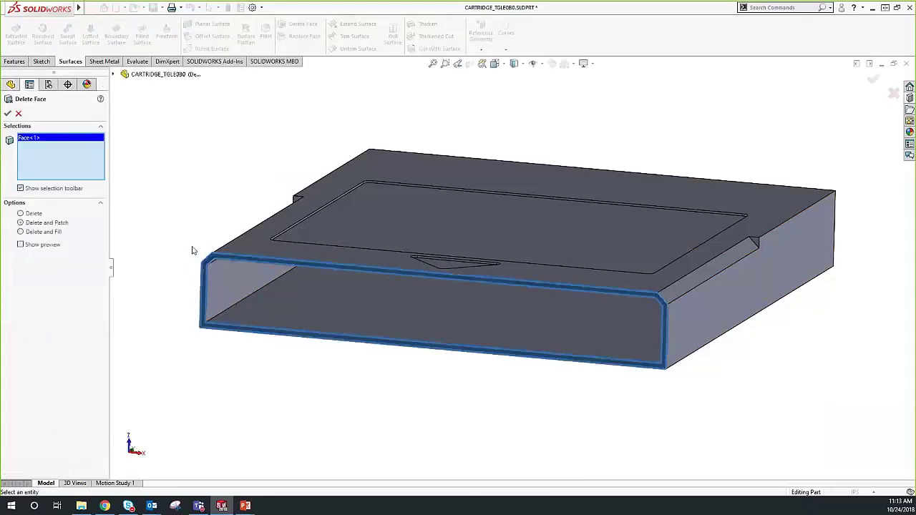
click(28, 214)
click(7, 113)
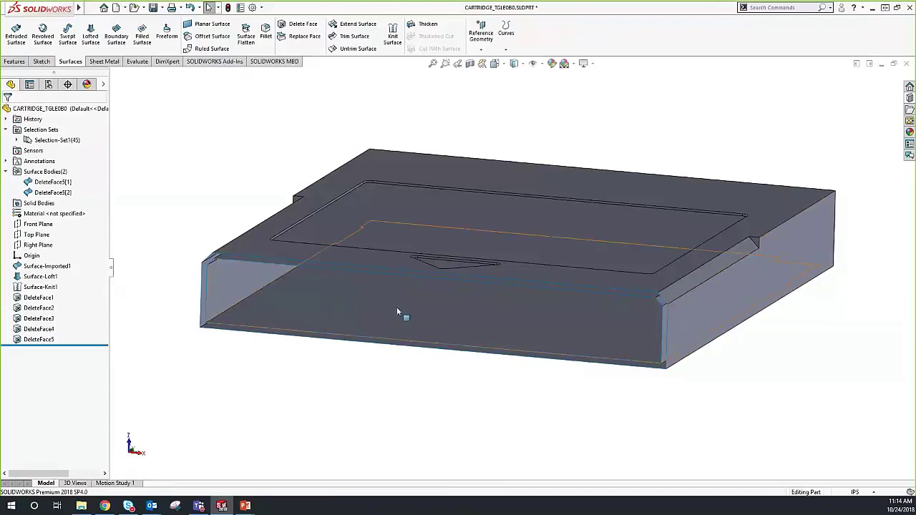
Identify the two surface bodies and delete the one forming the inner cavity using Delete/Keep Body with Delete Bodies
click(51, 182)
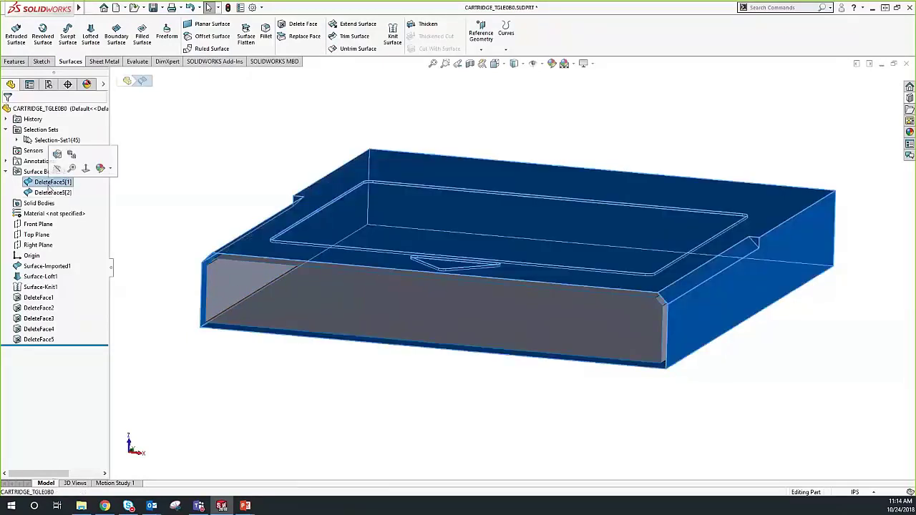
click(52, 192)
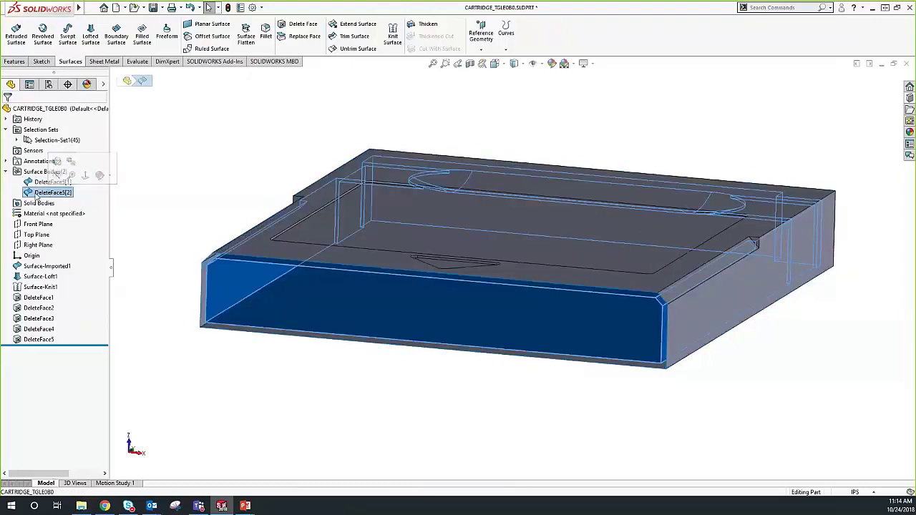
right_click(35, 195)
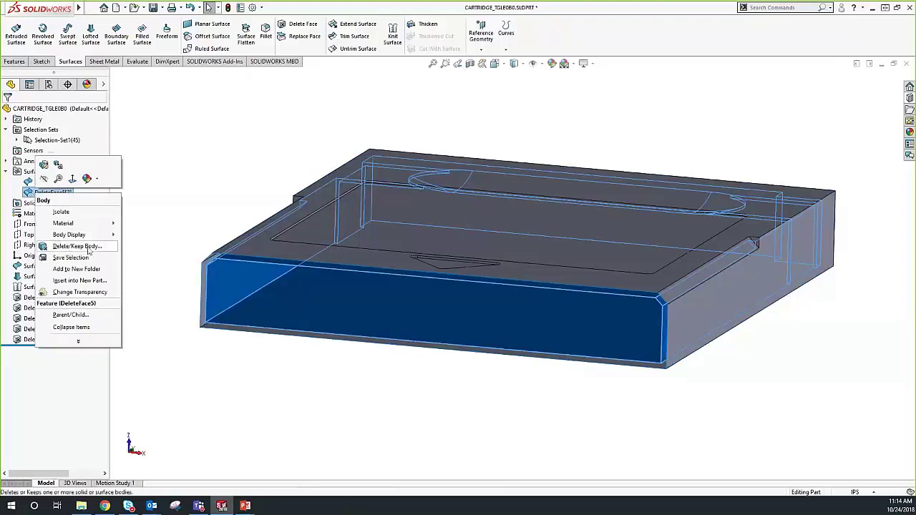
click(77, 246)
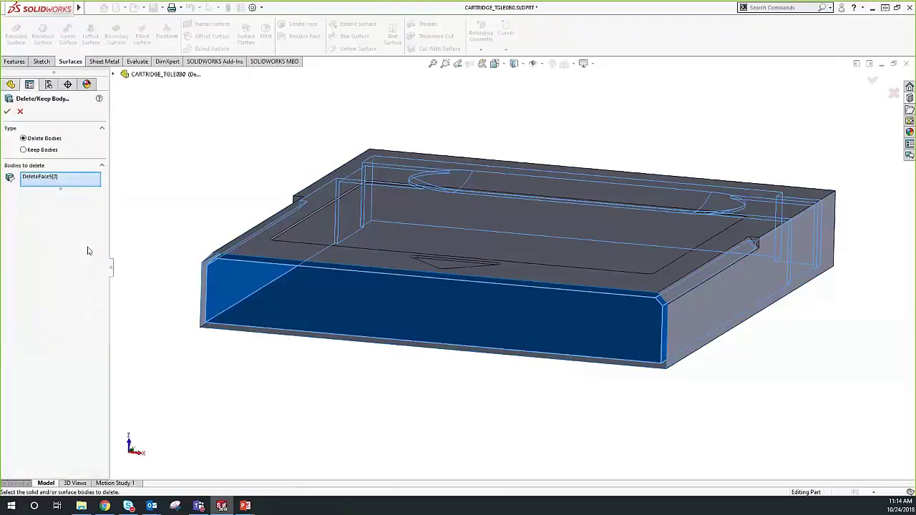
click(9, 112)
middle_drag(173, 282, 165, 305)
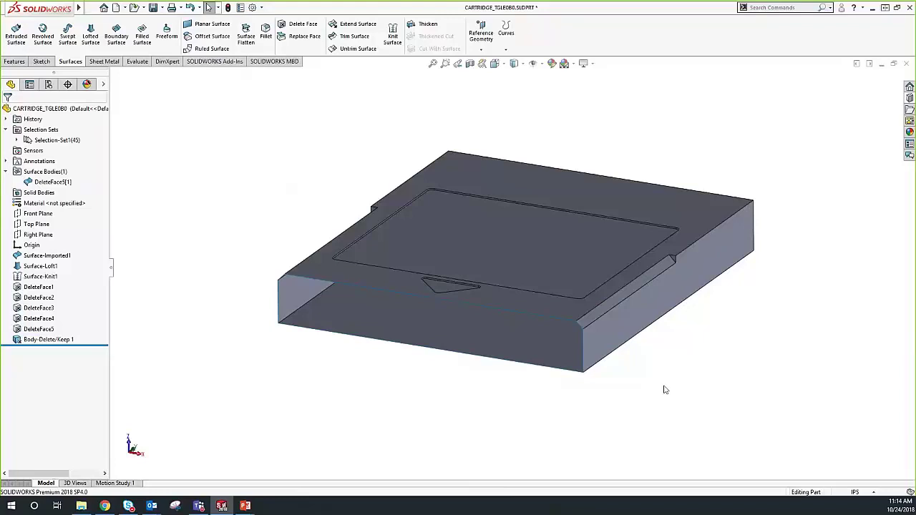
Close the cartridge's open end with a Planar Surface bounded by the open loop of edges around the opening
scroll(179, 373, down, 1)
scroll(179, 374, down, 5)
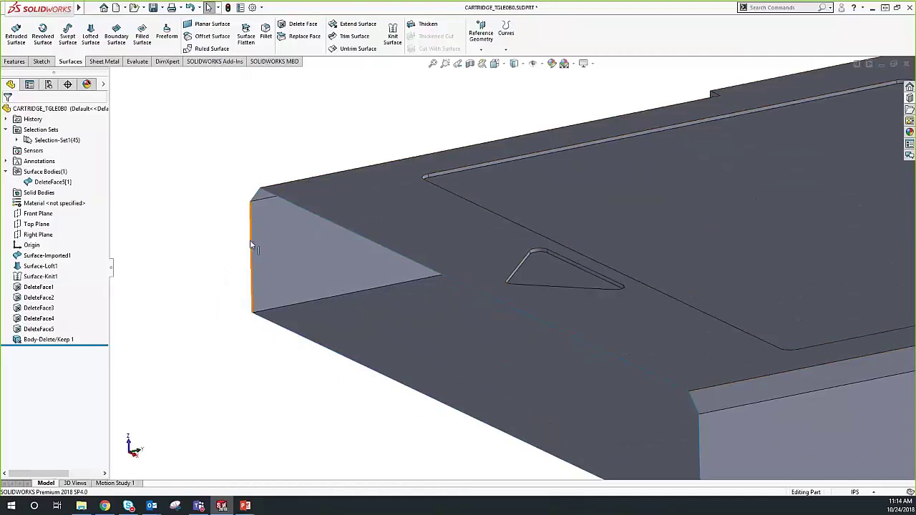
right_click(251, 244)
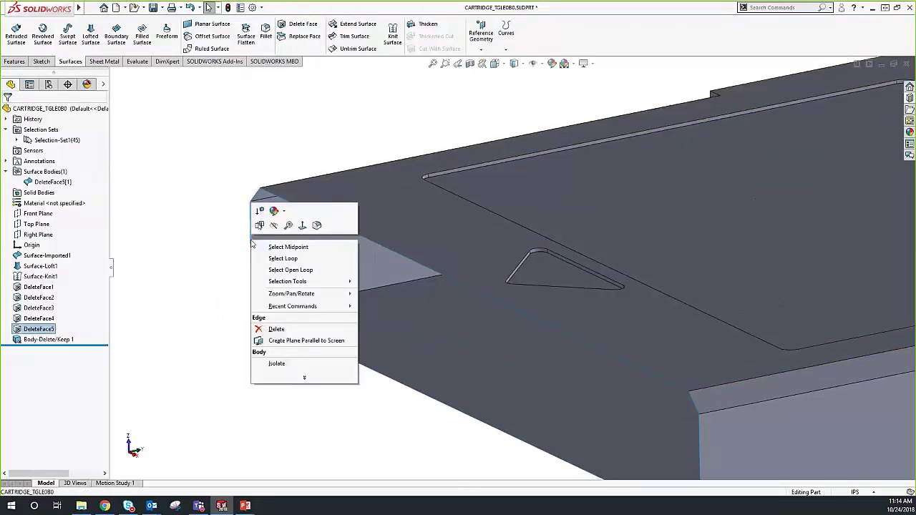
click(283, 271)
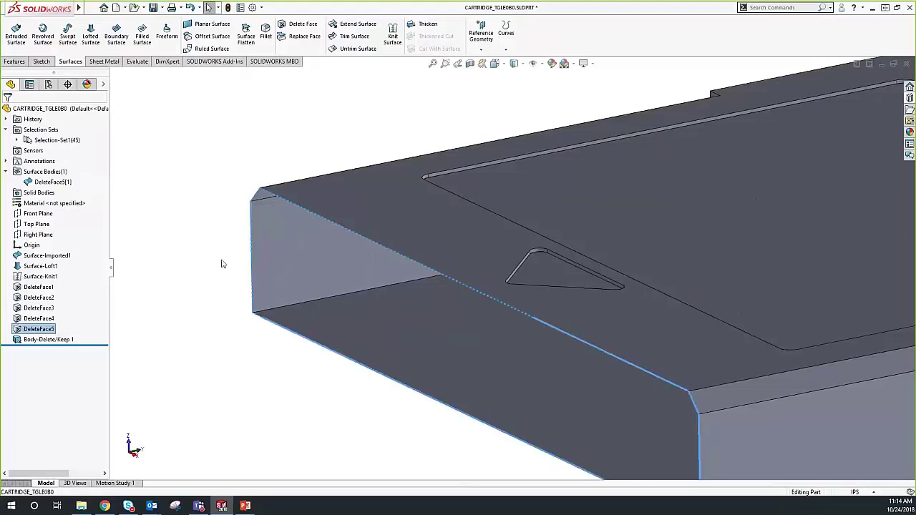
key(z)
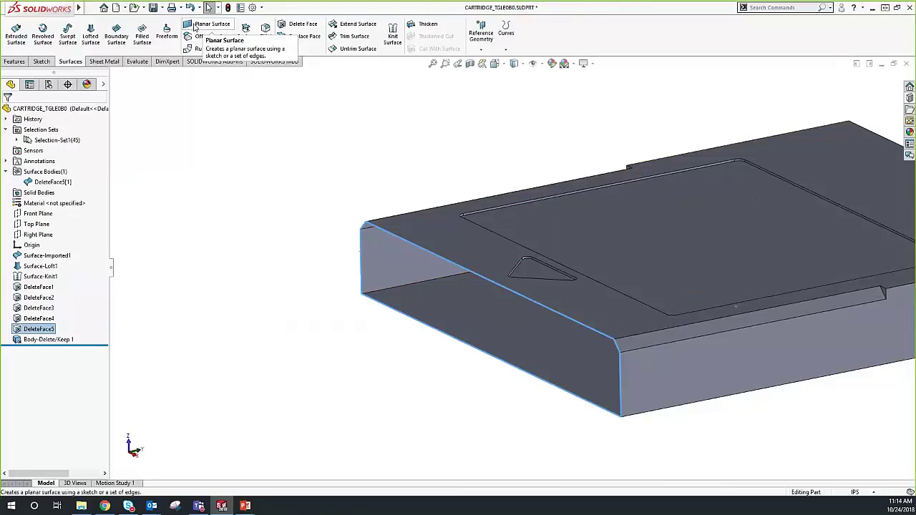
click(194, 28)
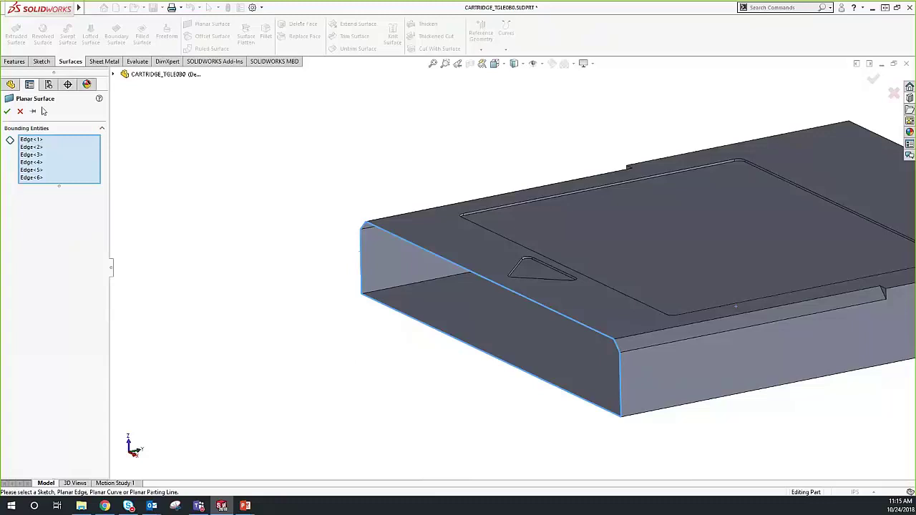
click(7, 111)
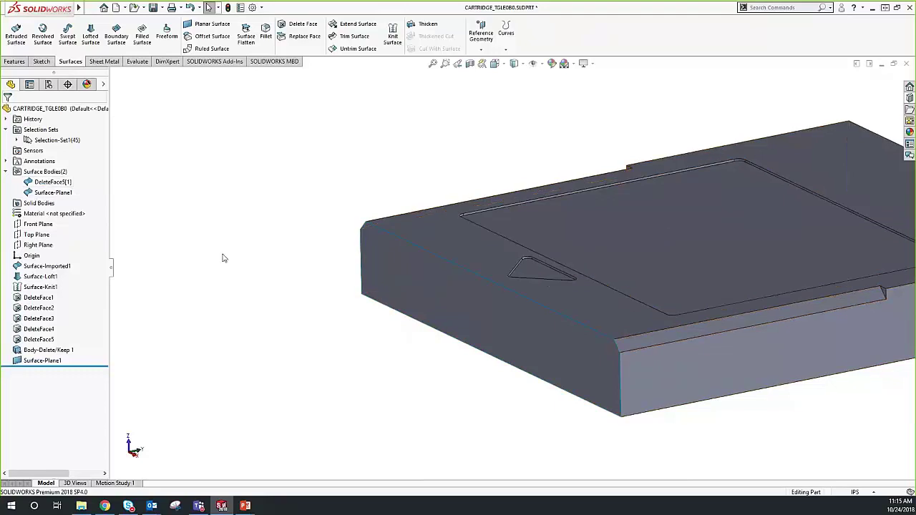
Knit the planar end cap and the outer cartridge shell together with Create solid enabled
scroll(659, 216, up, 3)
scroll(658, 216, down, 1)
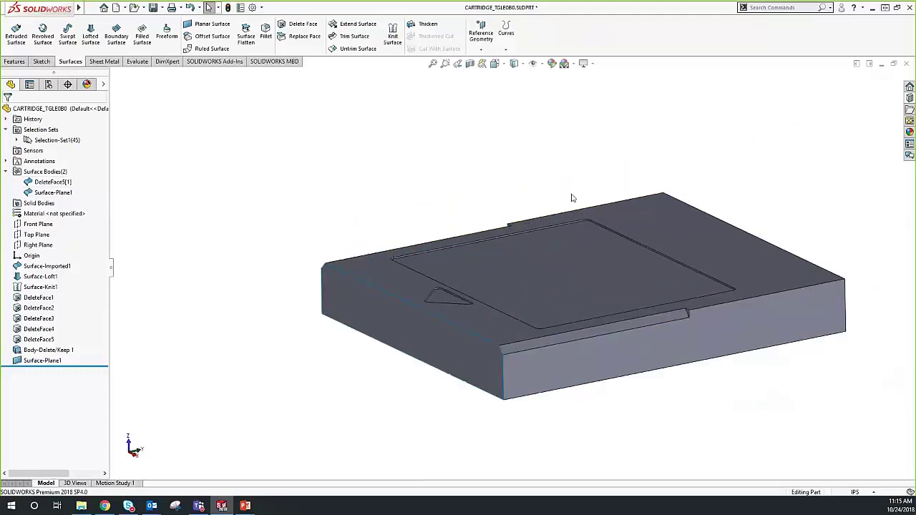
click(392, 33)
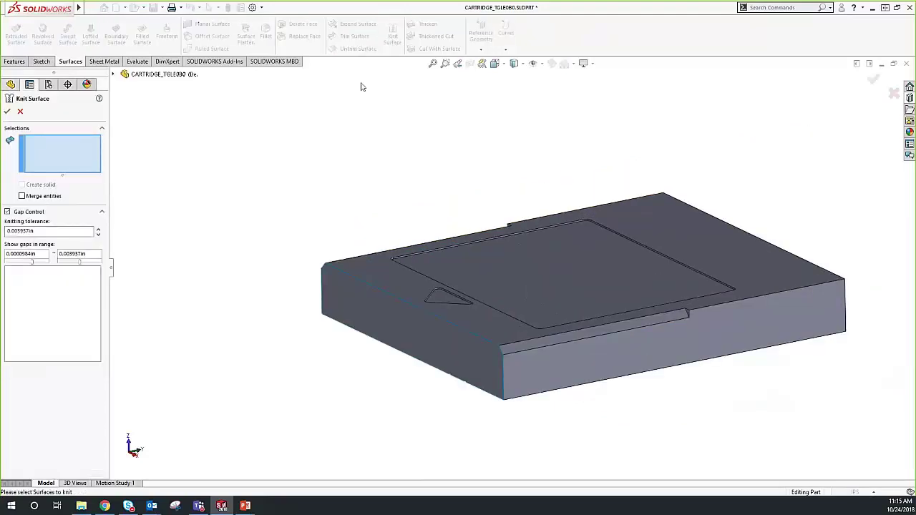
click(334, 284)
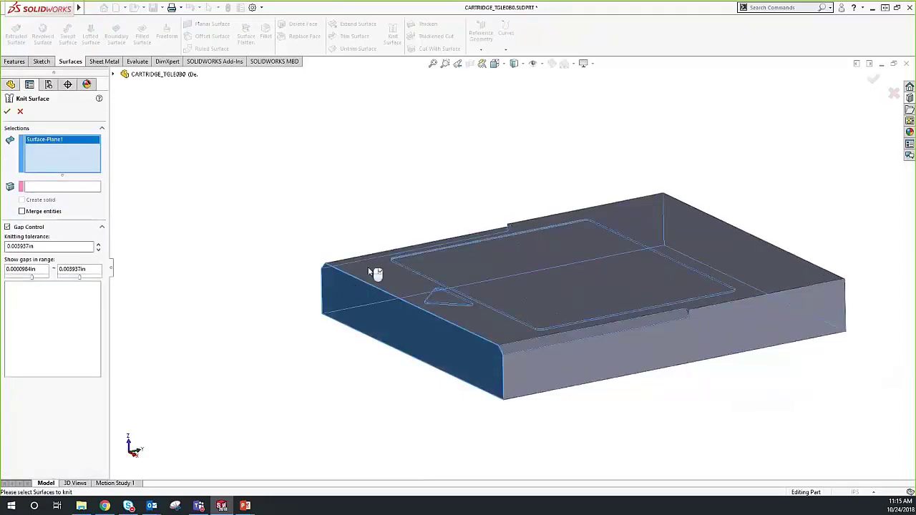
click(375, 273)
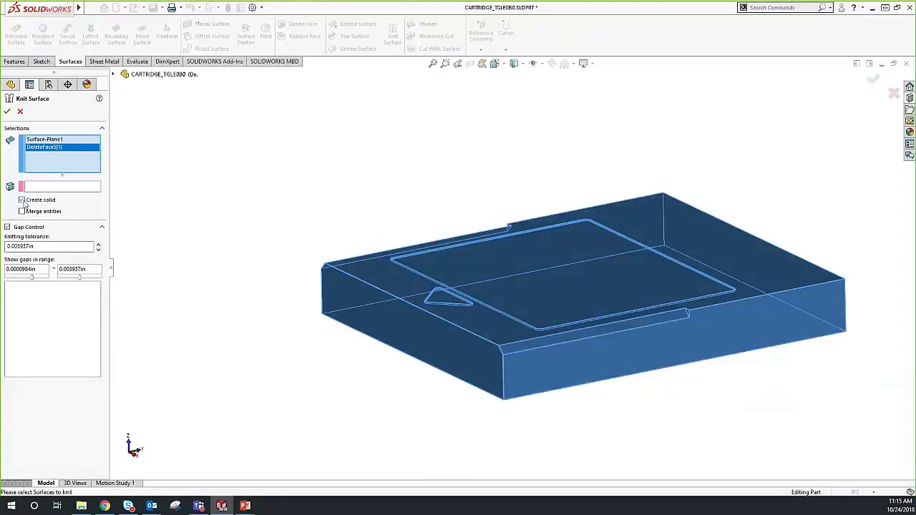
click(8, 111)
middle_drag(272, 244, 586, 396)
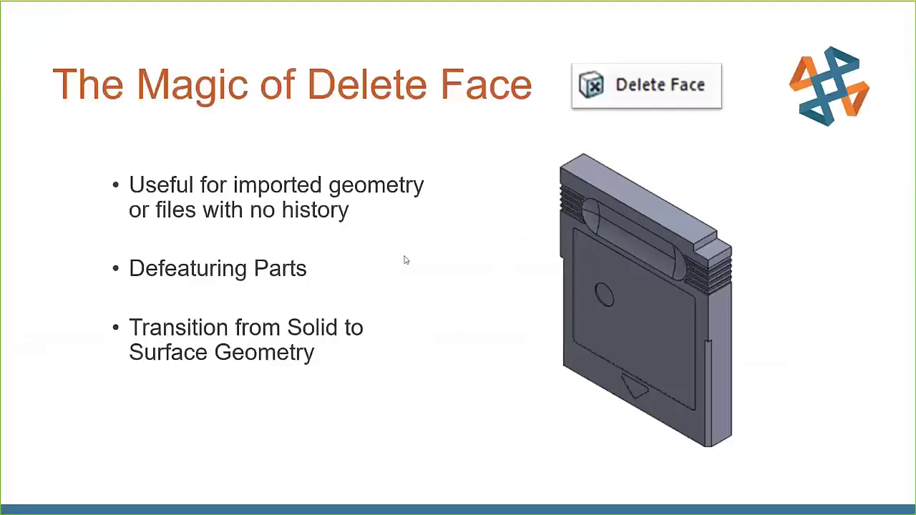
click(403, 260)
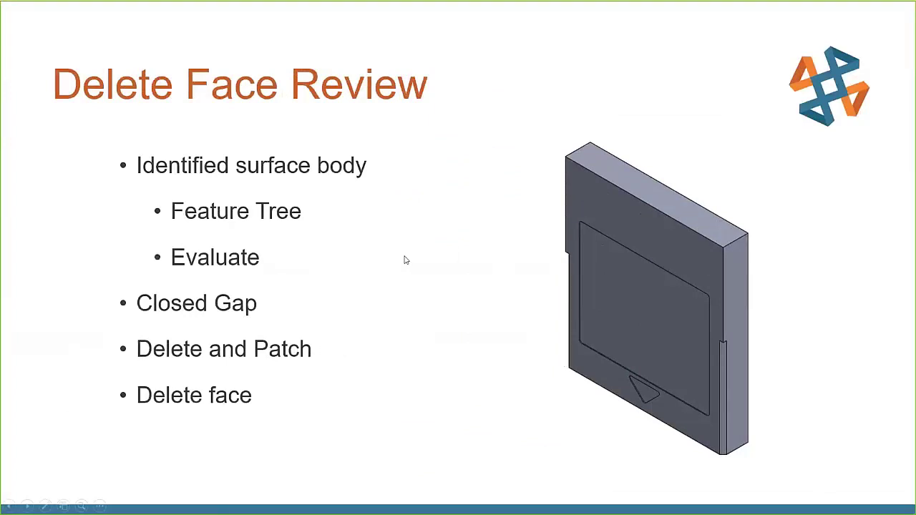
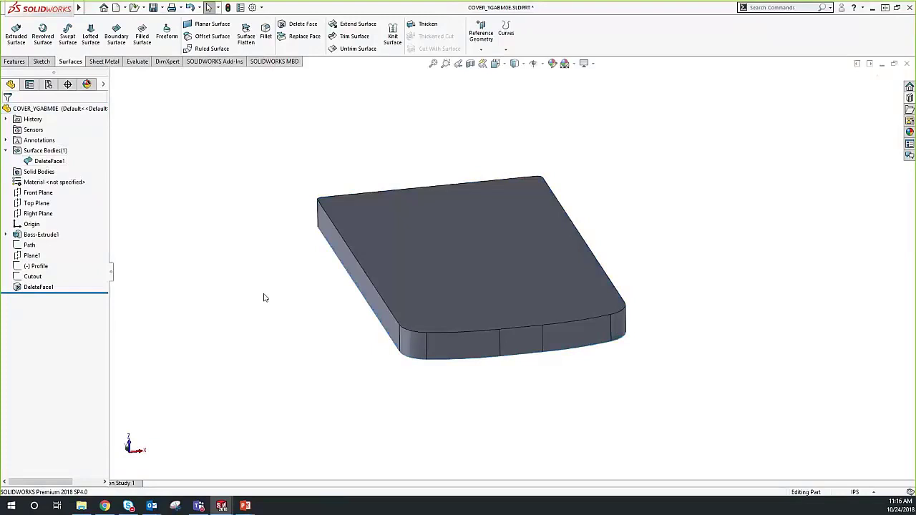
Create a swept surface on the cover using the Profile sketch as profile and the Path sketch as path
mouse_move(262, 296)
middle_down()
mouse_move(250, 301)
mouse_move(258, 270)
mouse_move(265, 306)
middle_up()
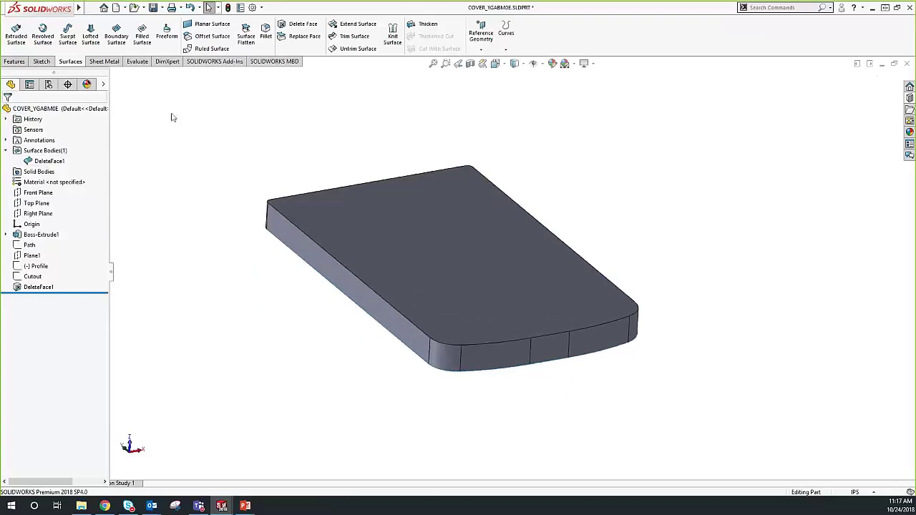
click(68, 43)
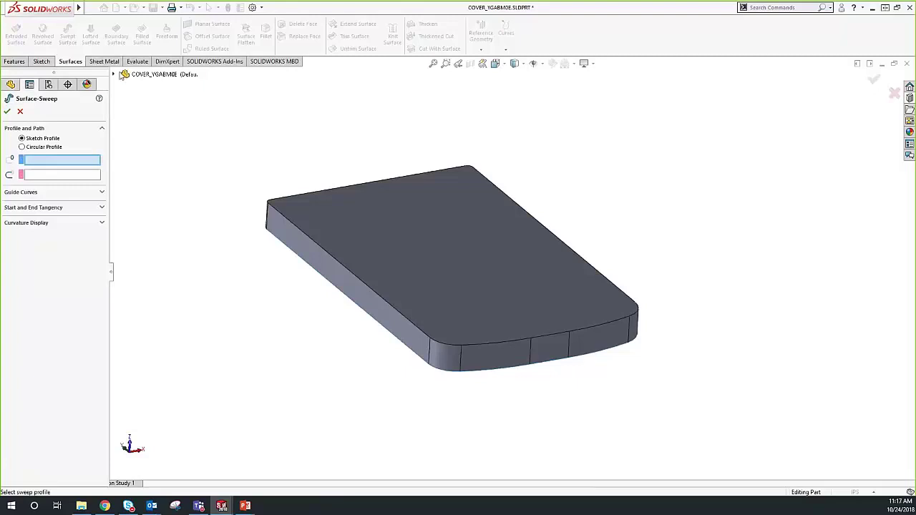
click(114, 74)
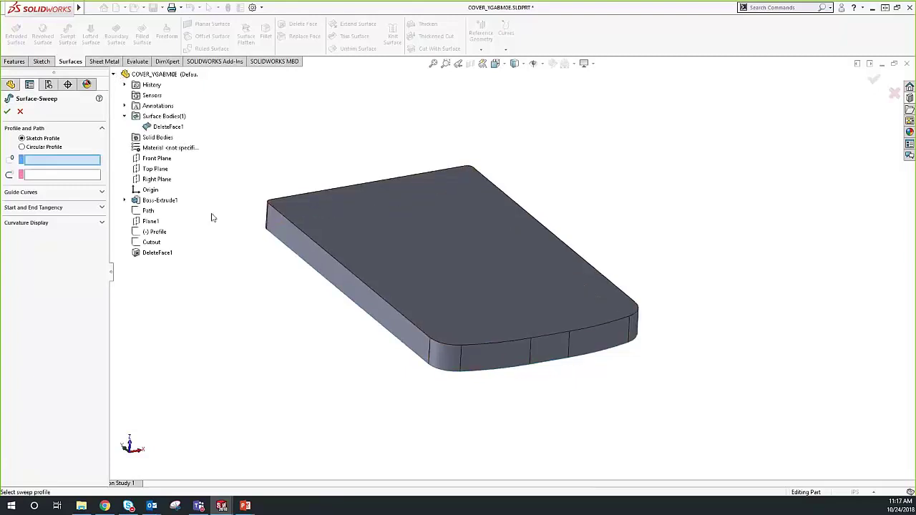
click(155, 233)
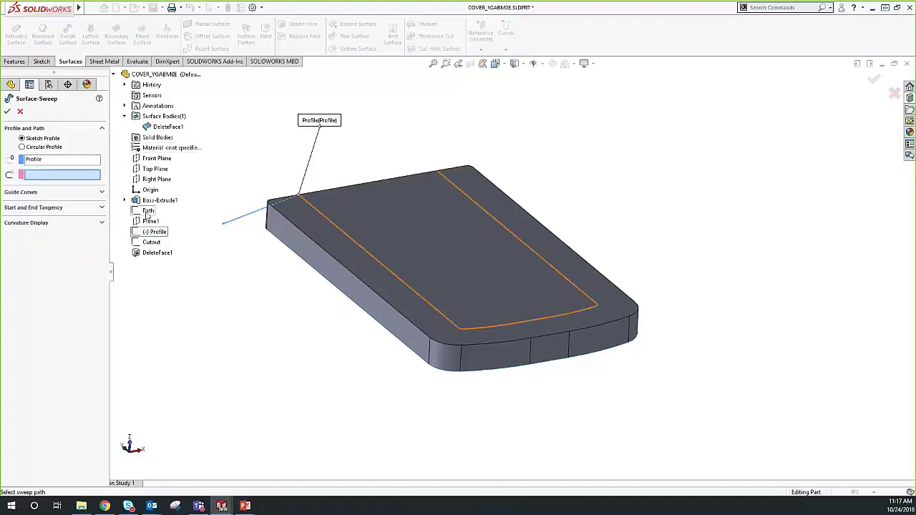
click(147, 212)
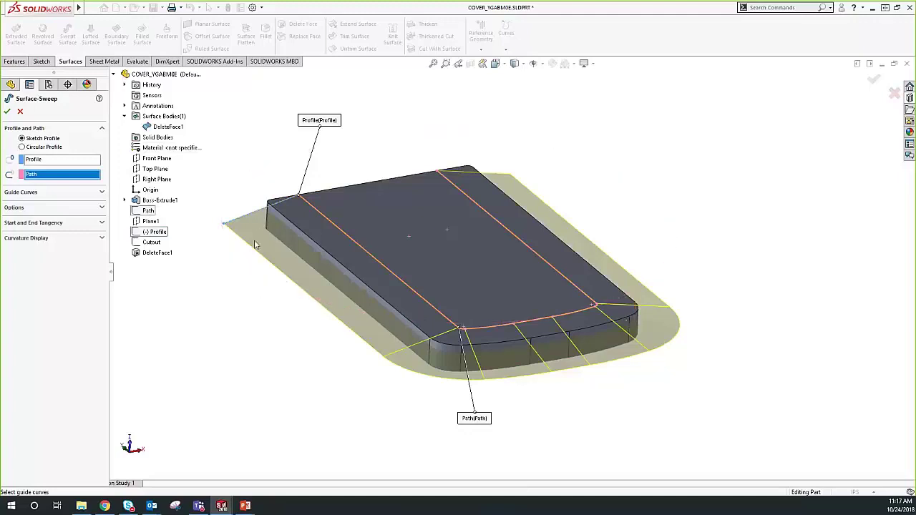
click(7, 115)
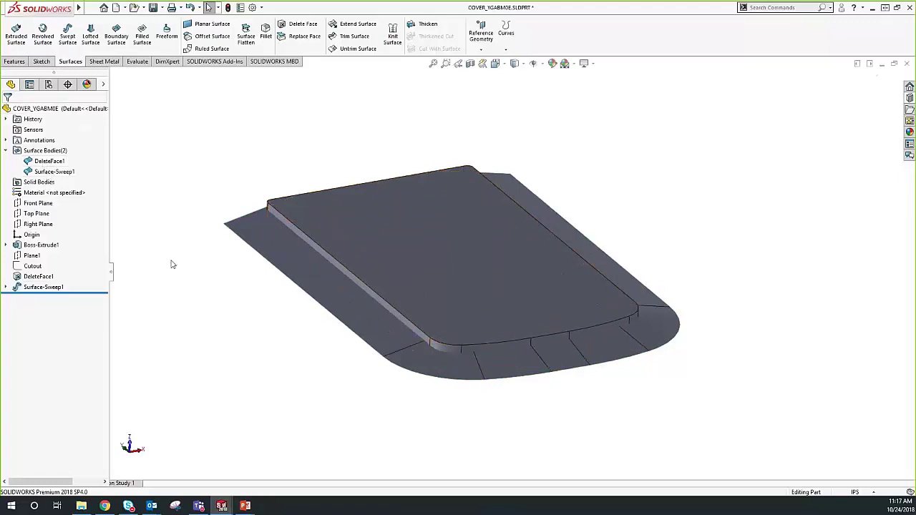
Mutually trim the swept surface and the cover body, removing the sweep's outer skirt and the cover's portion above the sweep
mouse_move(219, 312)
middle_down()
mouse_move(217, 286)
mouse_move(221, 319)
middle_up()
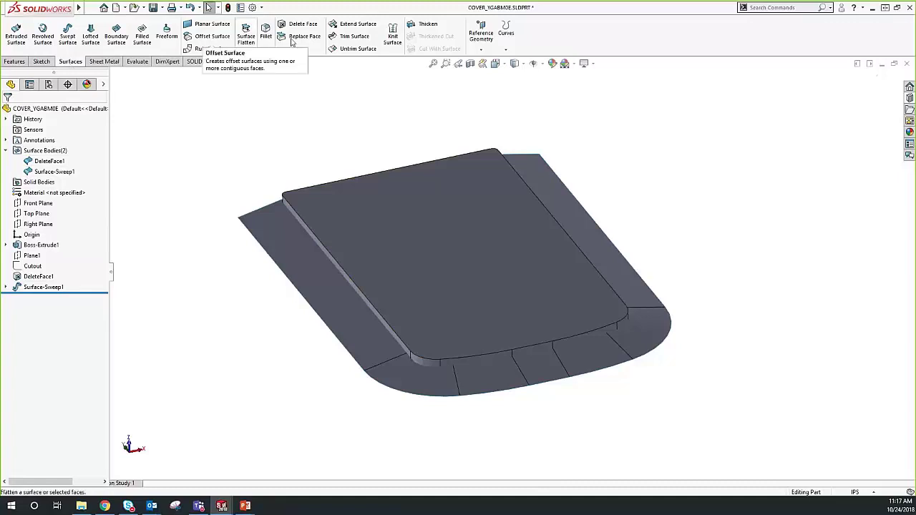
click(354, 36)
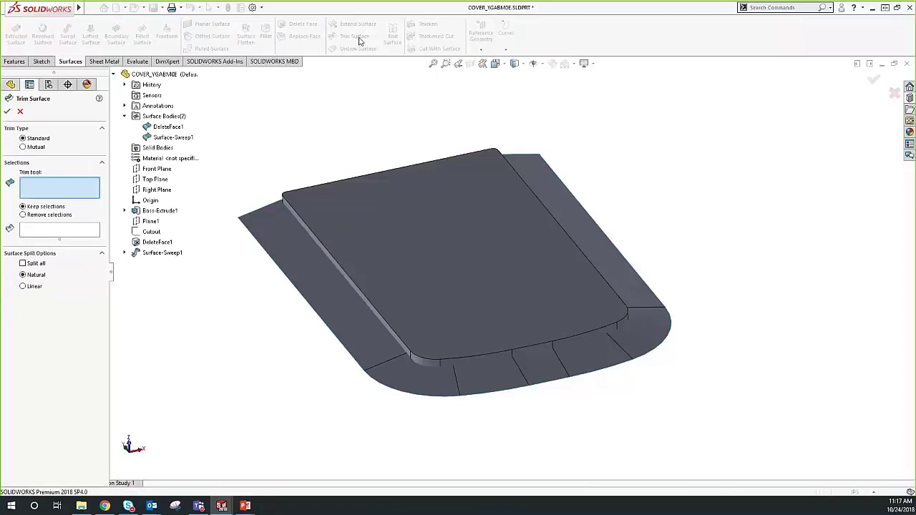
click(27, 148)
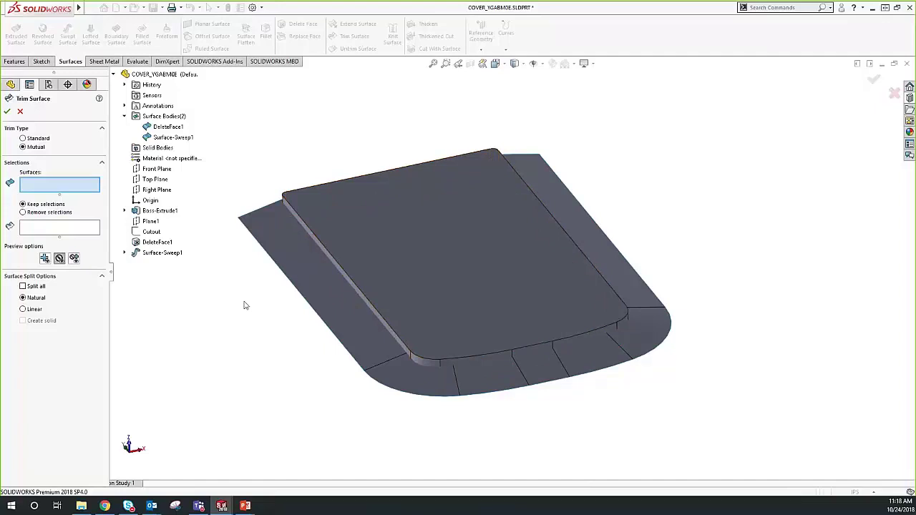
click(299, 231)
click(374, 189)
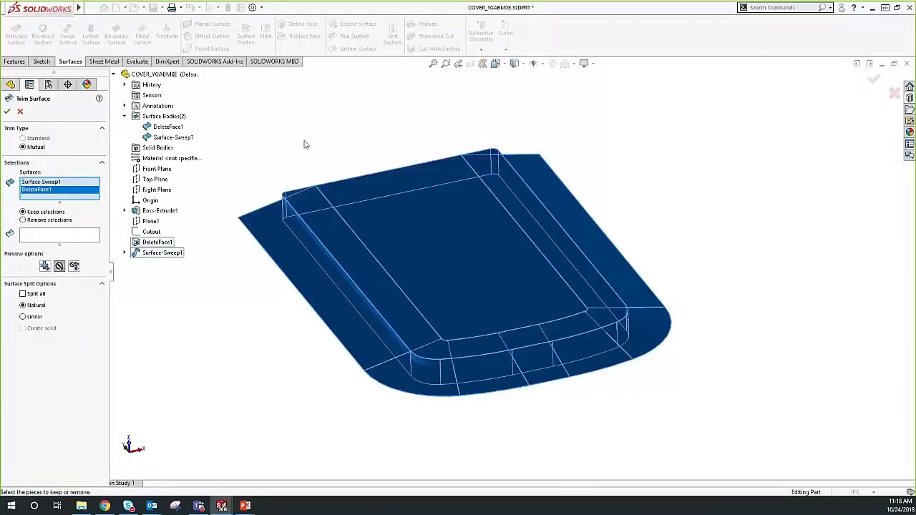
click(38, 238)
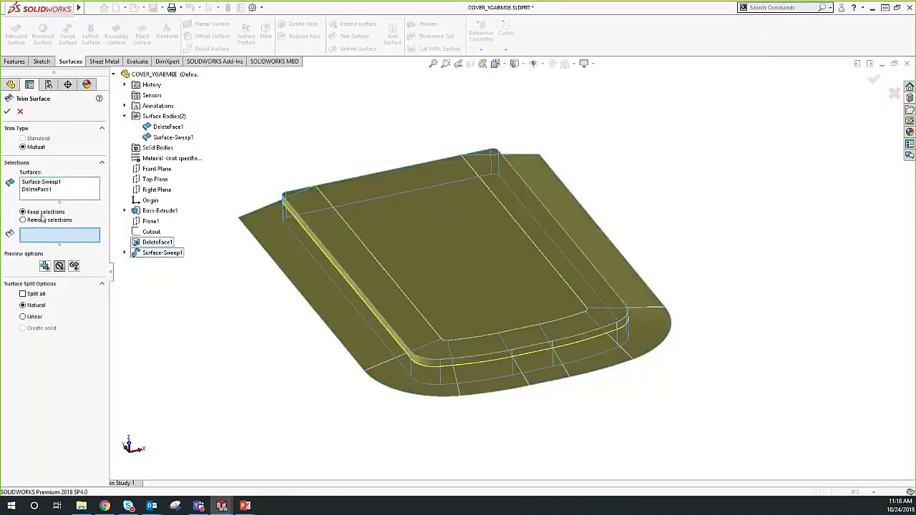
click(23, 220)
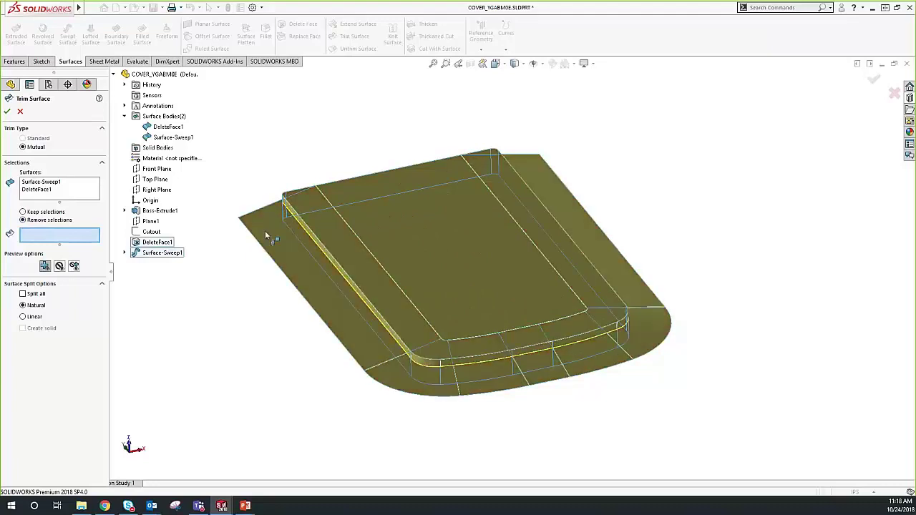
click(264, 221)
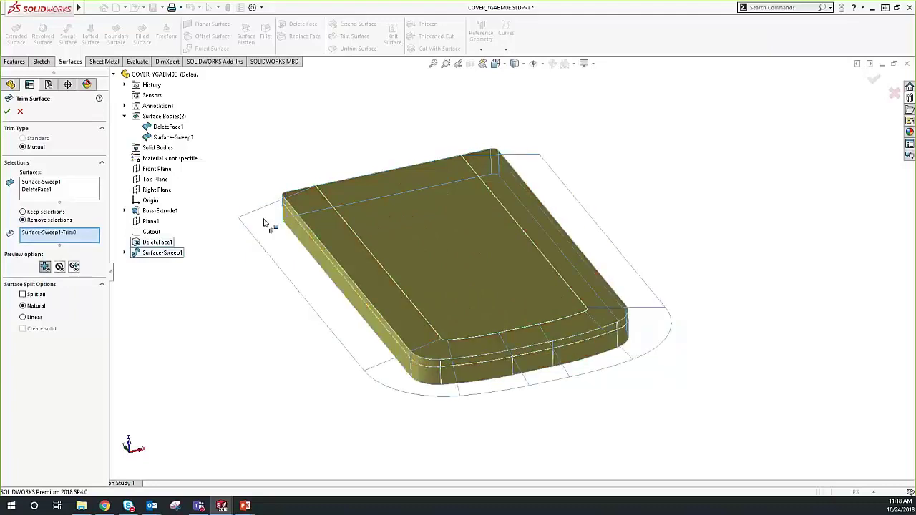
click(294, 196)
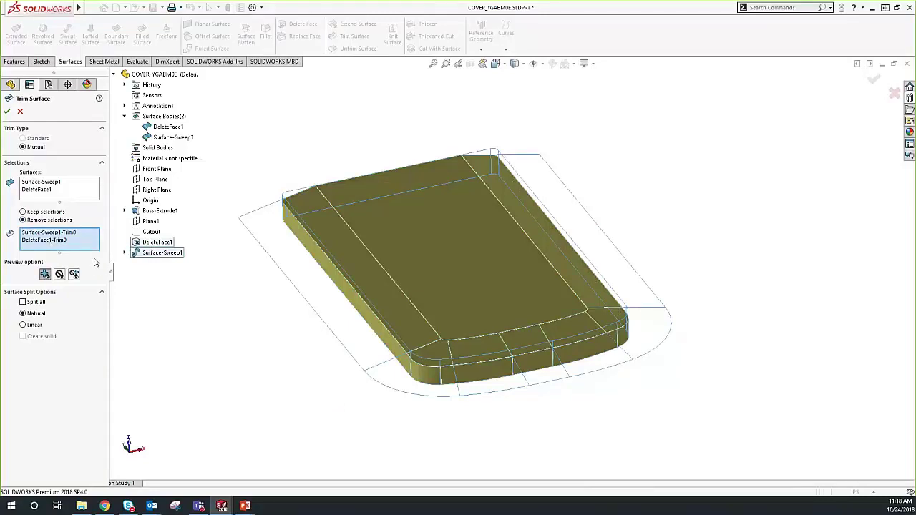
click(7, 111)
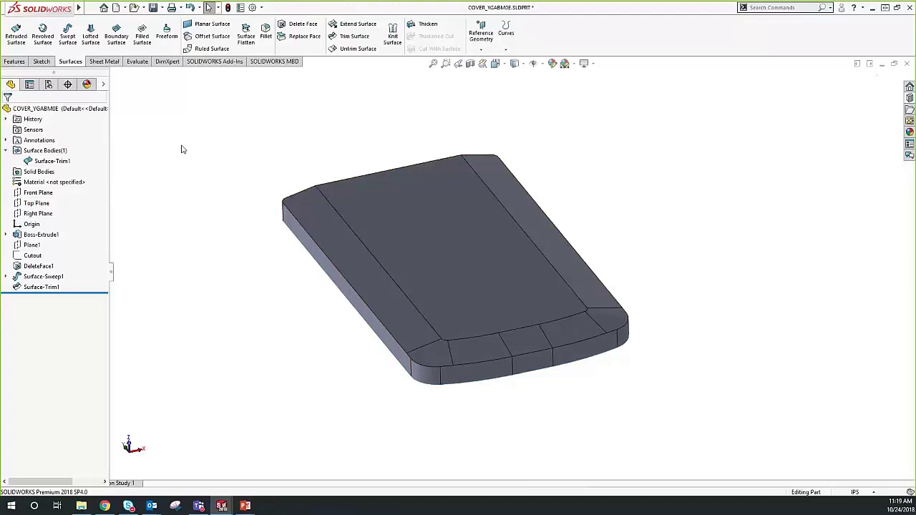
Show the Cutout sketch on the cover
middle_drag(292, 292, 265, 376)
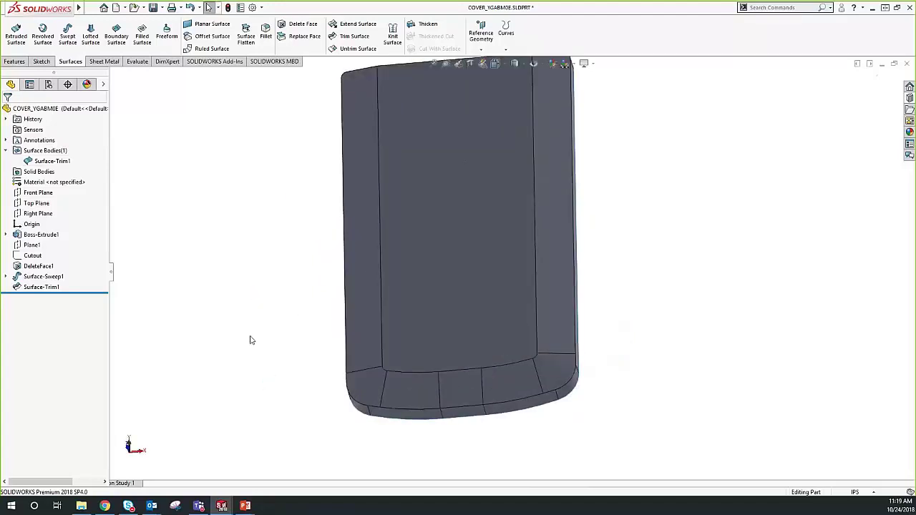
scroll(314, 282, up, 2)
right_click(33, 256)
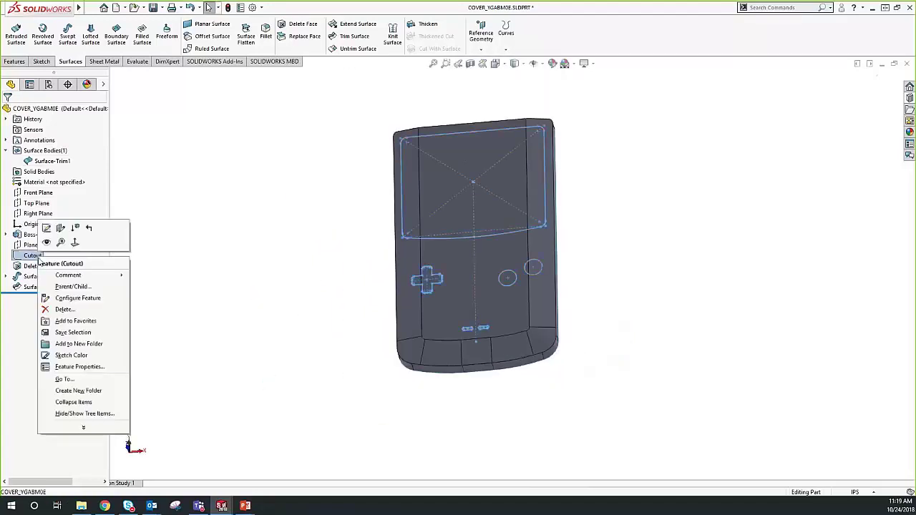
click(47, 243)
Trim the cover surface with a Standard trim using the Cutout sketch, keeping the region outside the screen and button outlines
mouse_move(282, 255)
middle_down()
mouse_move(290, 262)
mouse_move(276, 301)
mouse_move(293, 316)
middle_up()
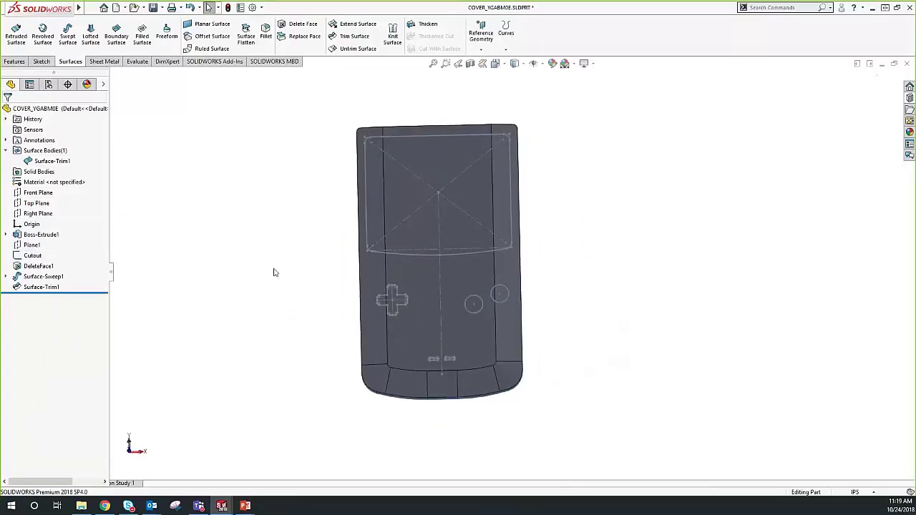
click(341, 37)
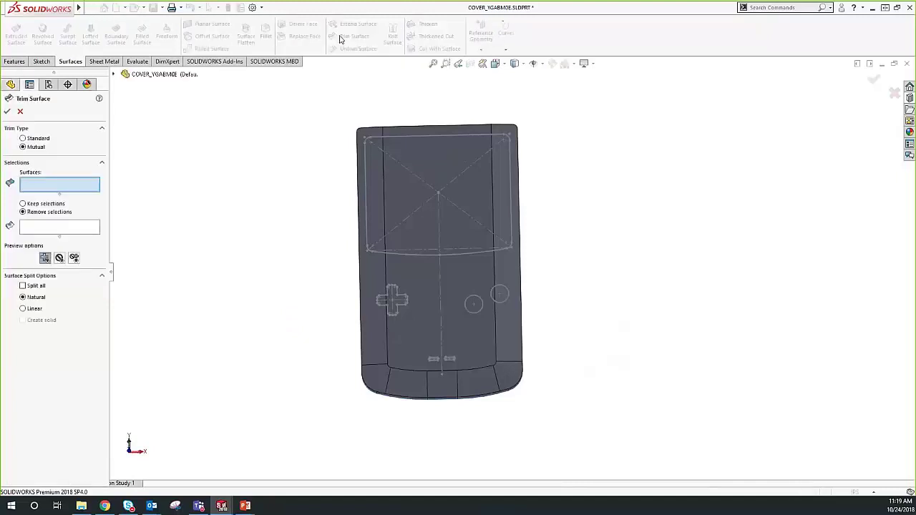
click(23, 138)
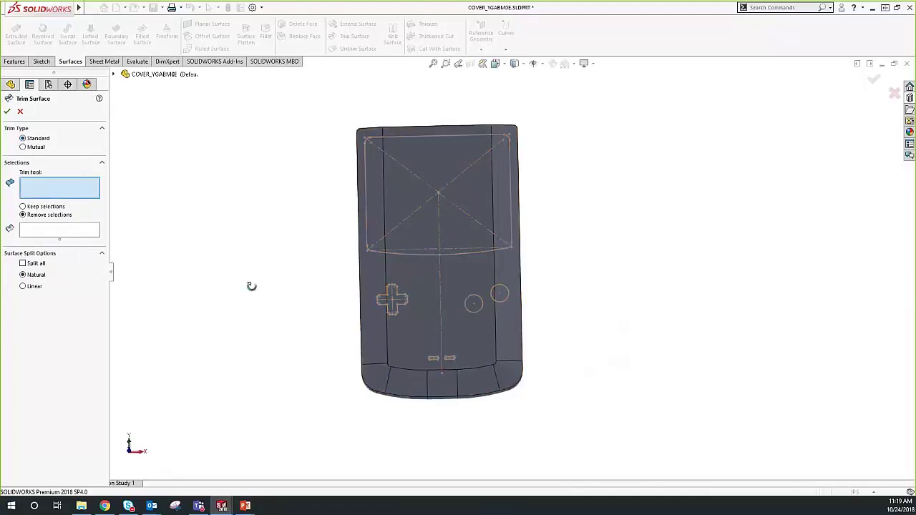
middle_drag(250, 286, 262, 272)
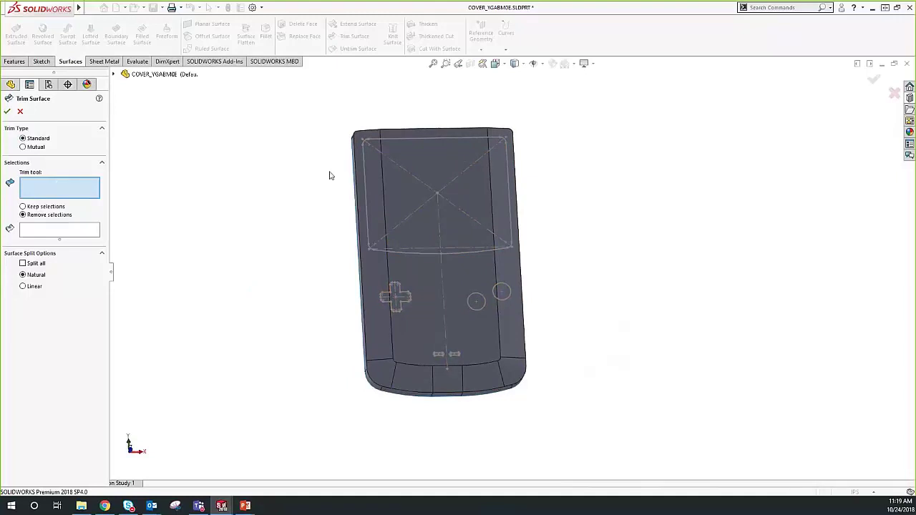
click(363, 152)
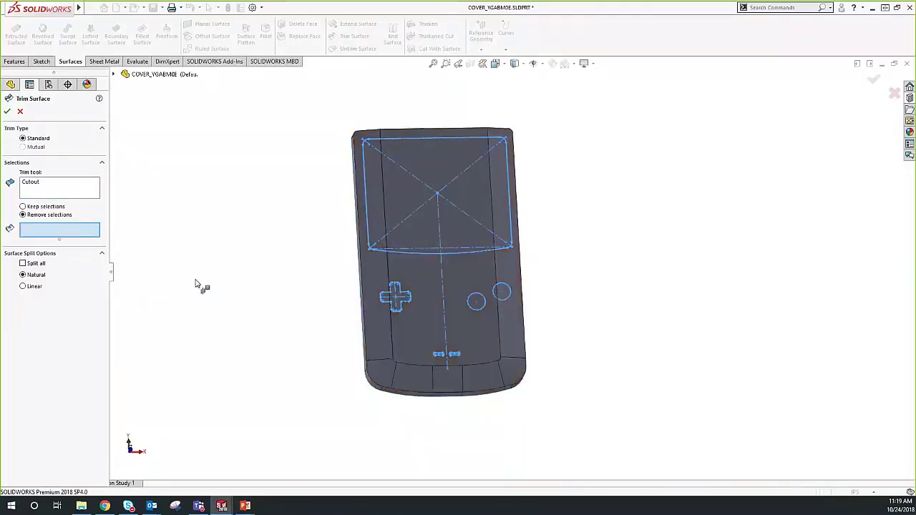
click(22, 207)
click(379, 346)
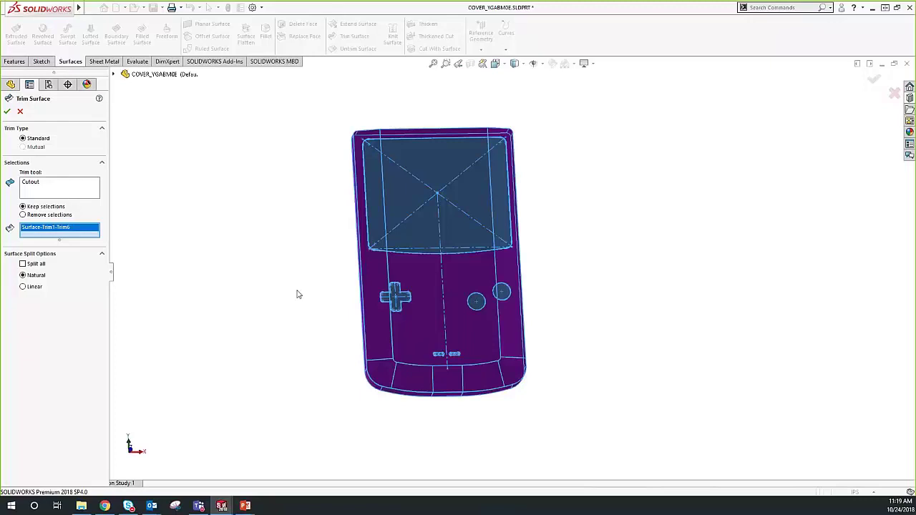
click(7, 112)
Hide all sketches and other auxiliary item types in the graphics view of the cover
click(533, 63)
middle_drag(592, 319, 647, 242)
scroll(582, 241, down, 3)
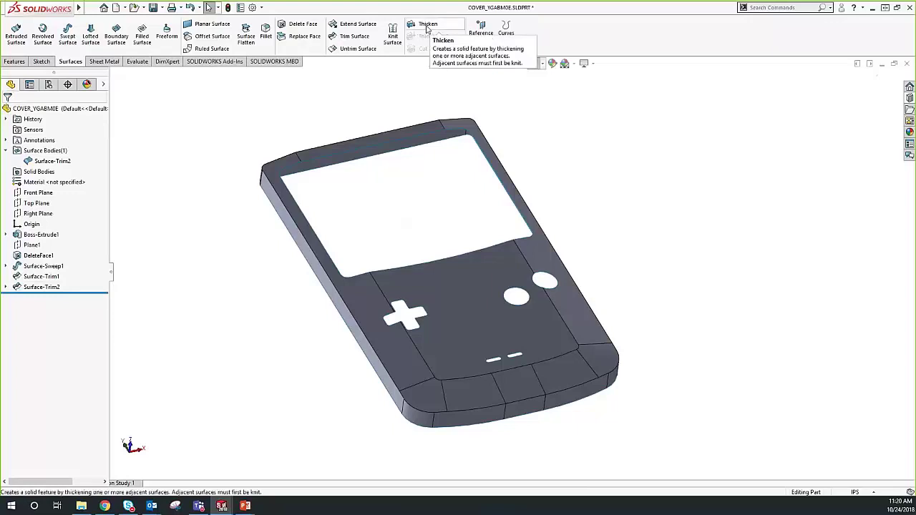
Thicken the trimmed cover surface into a solid with a thickness of 0.05 in
click(427, 26)
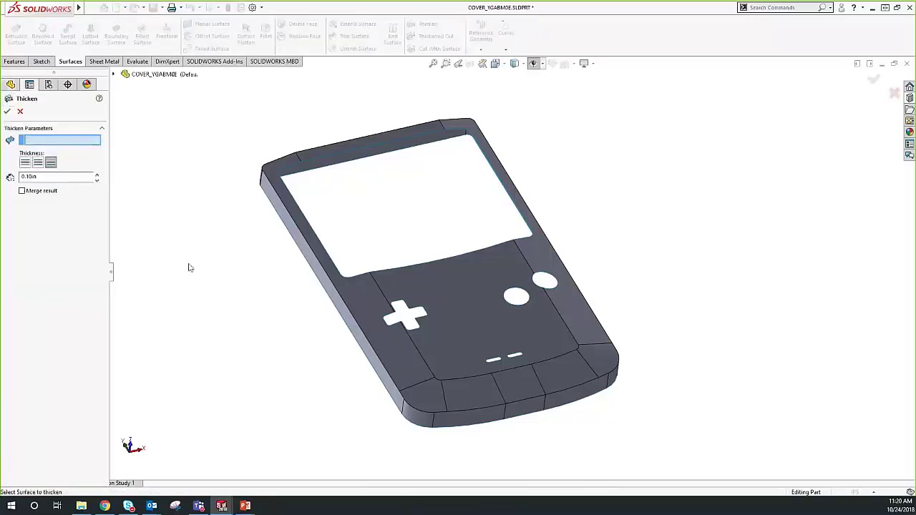
click(372, 300)
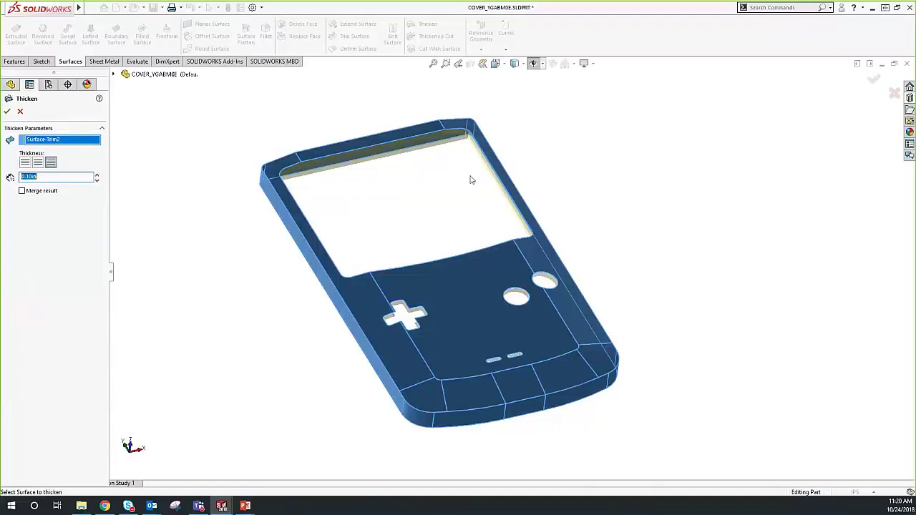
scroll(470, 165, down, 3)
scroll(460, 234, up, 5)
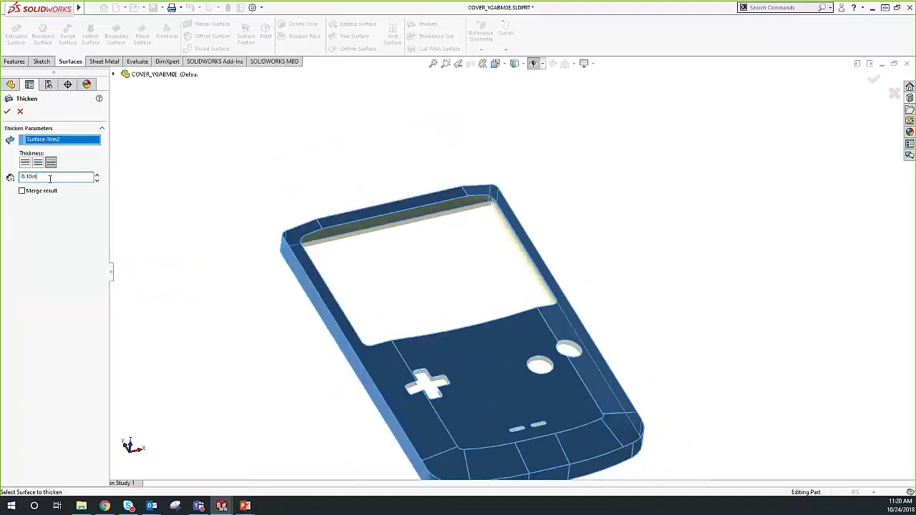
text(0.05)
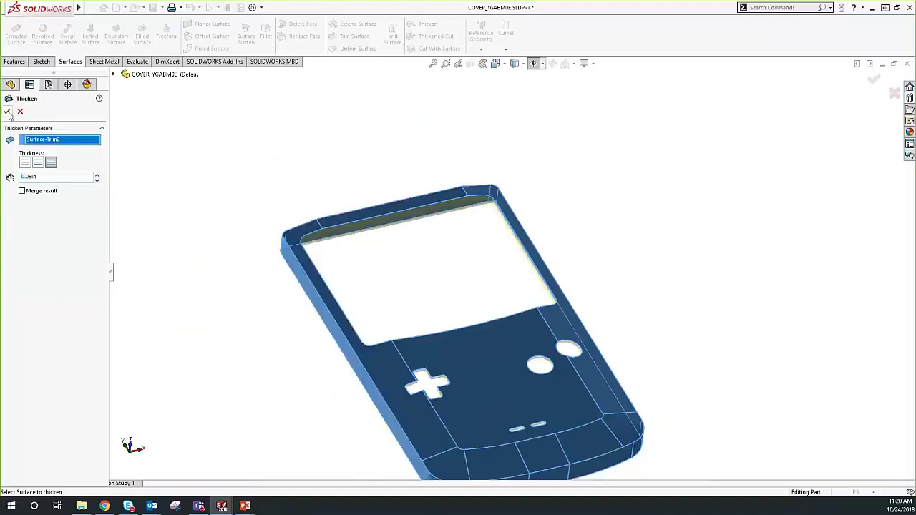
key(Return)
middle_drag(236, 356, 221, 305)
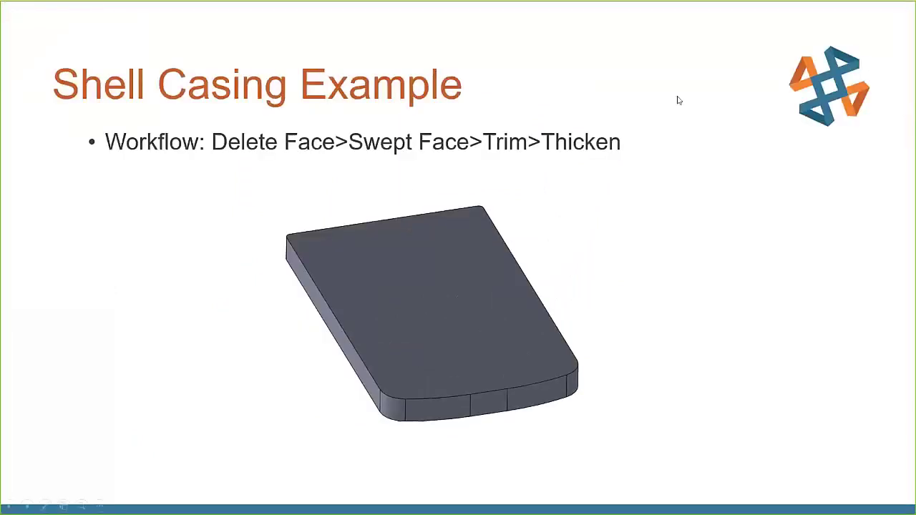
click(678, 100)
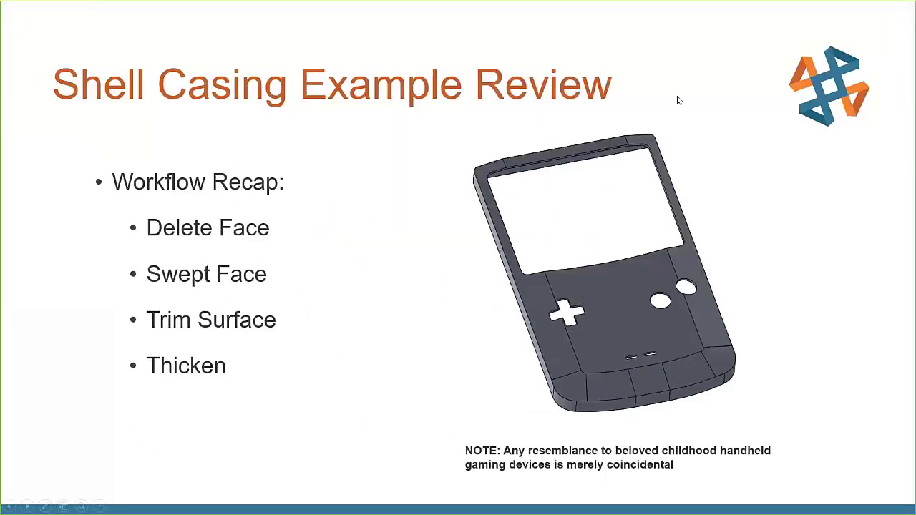